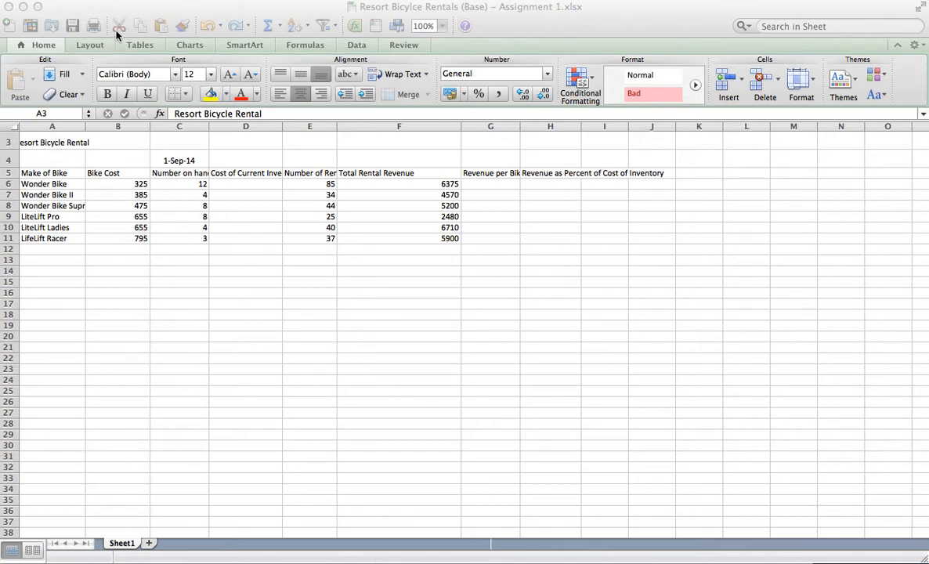
left_click(73, 141)
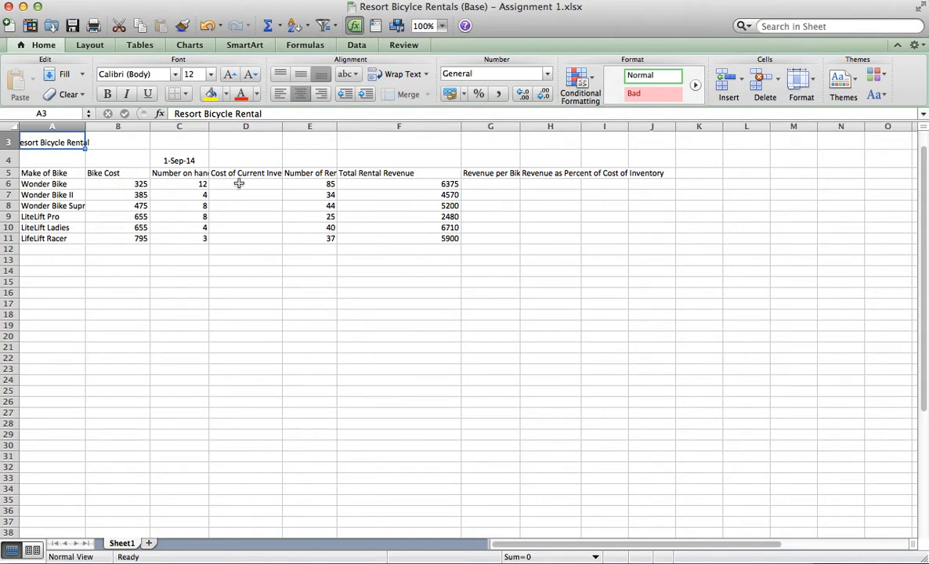
left_click_drag(239, 183, 238, 235)
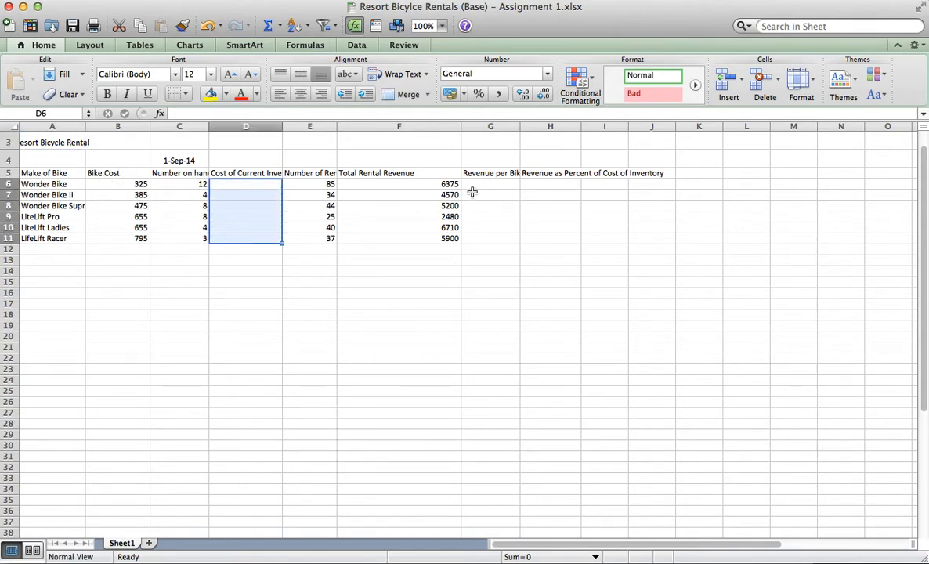
left_click_drag(472, 185, 525, 239)
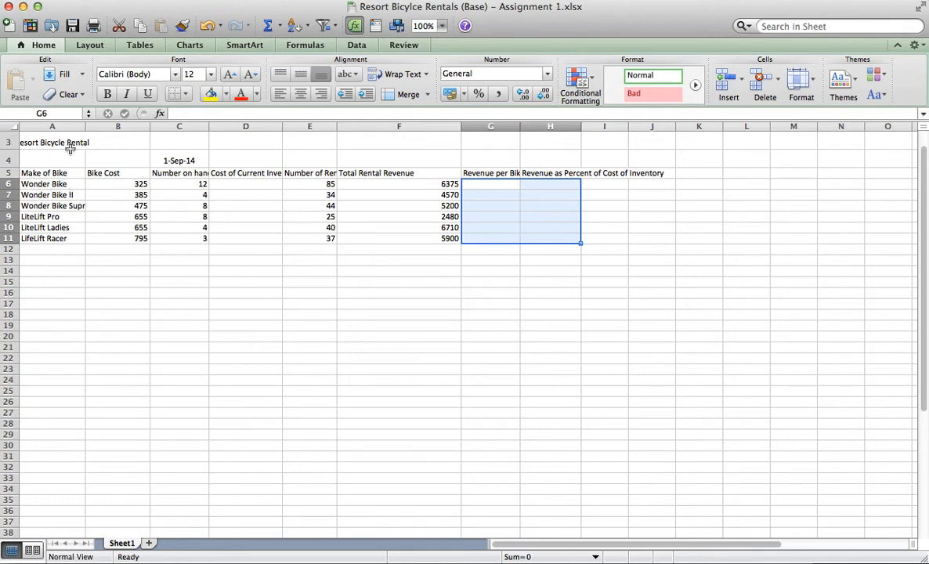
Delete the empty first row above the title.
scroll(58, 152, "up", 2)
left_click(37, 147)
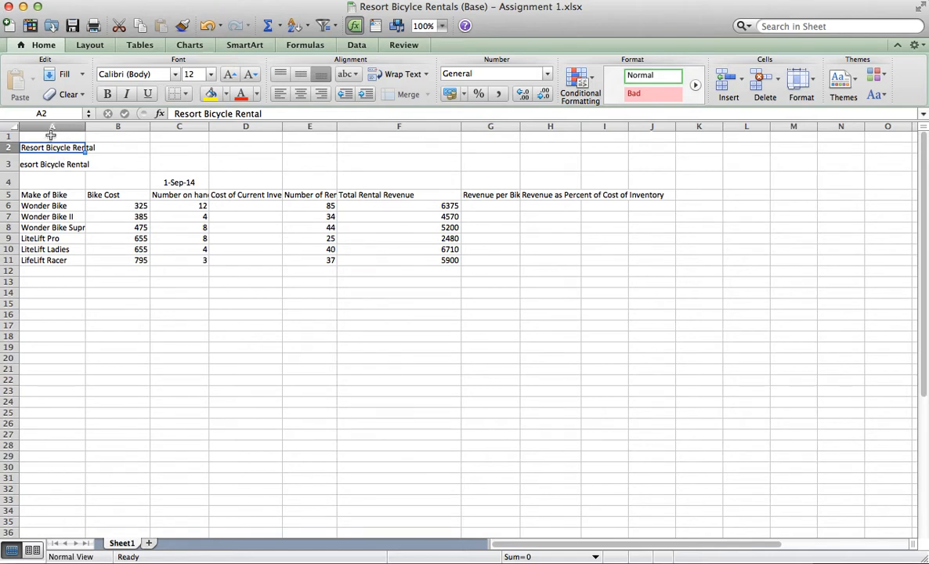
left_click(10, 136)
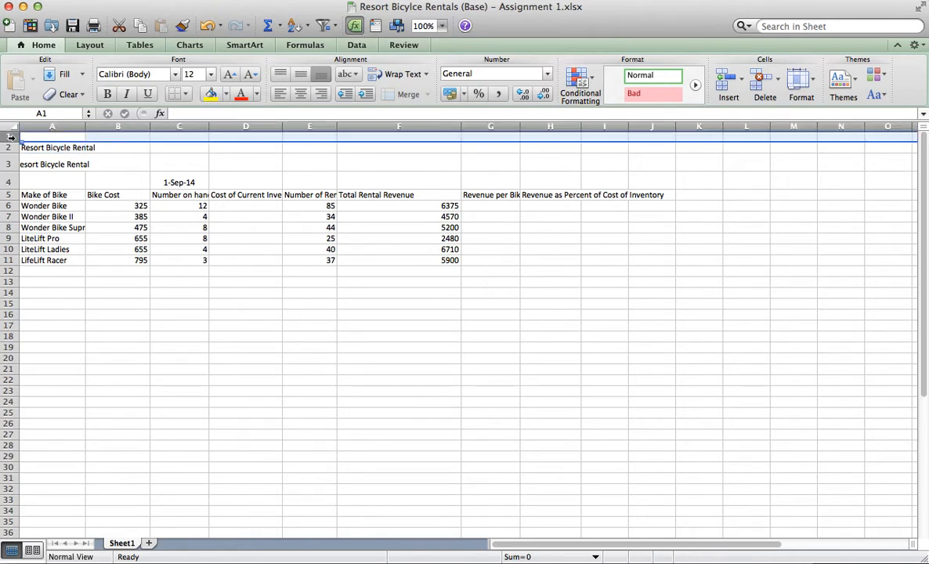
right_click(9, 136)
left_click(45, 221)
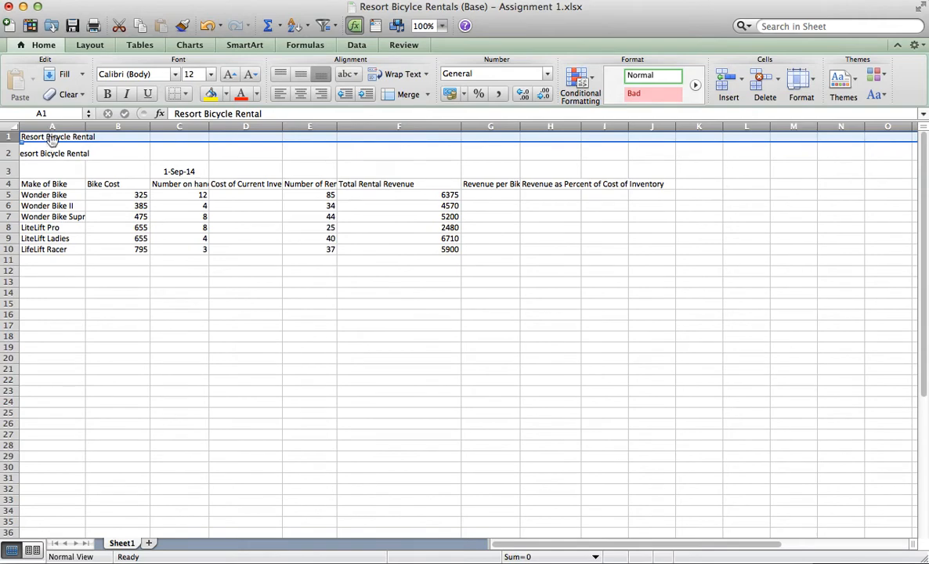
Merge and center the title "Resort Bicycle Rental" across cells A1 to H1.
left_click(53, 138)
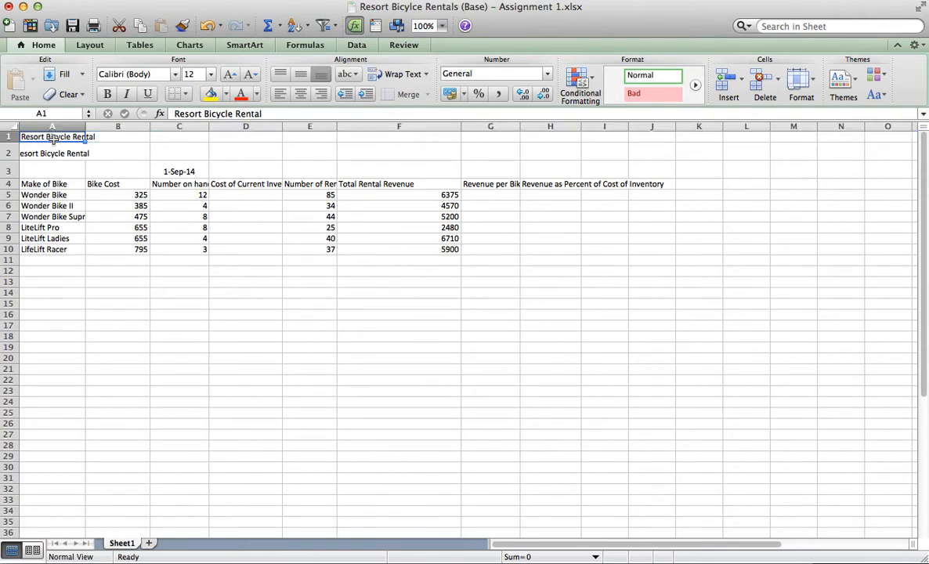
left_click(52, 141)
left_click_drag(53, 141, 533, 138)
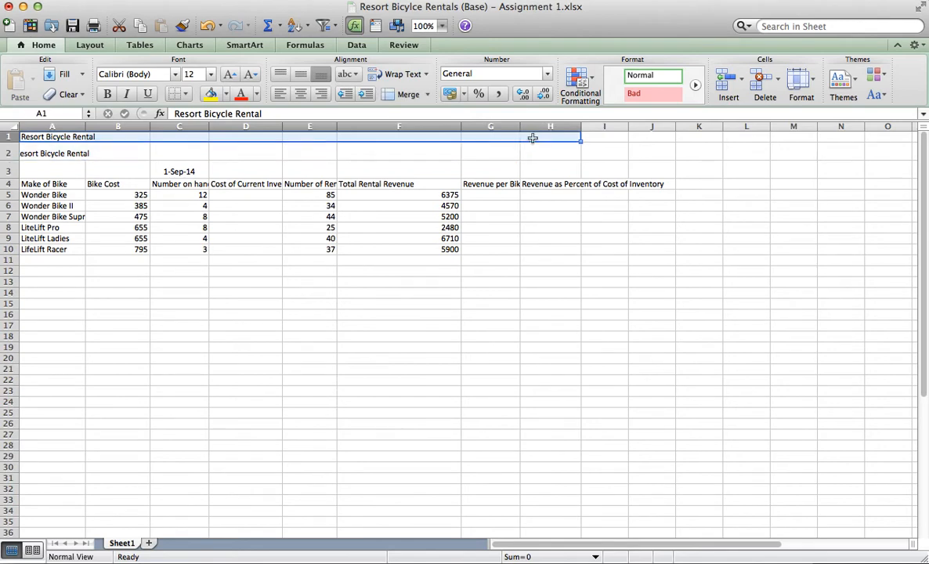
left_click(428, 96)
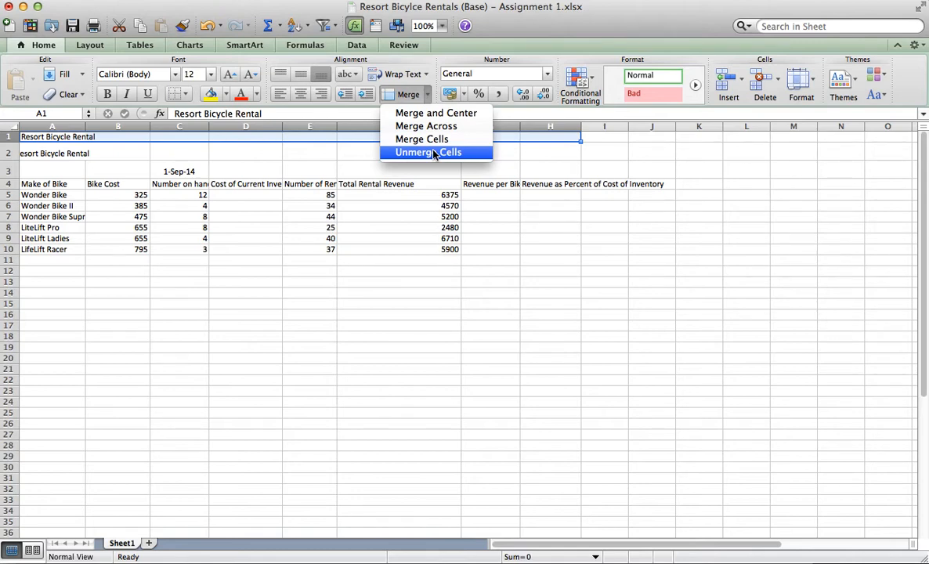
left_click(431, 115)
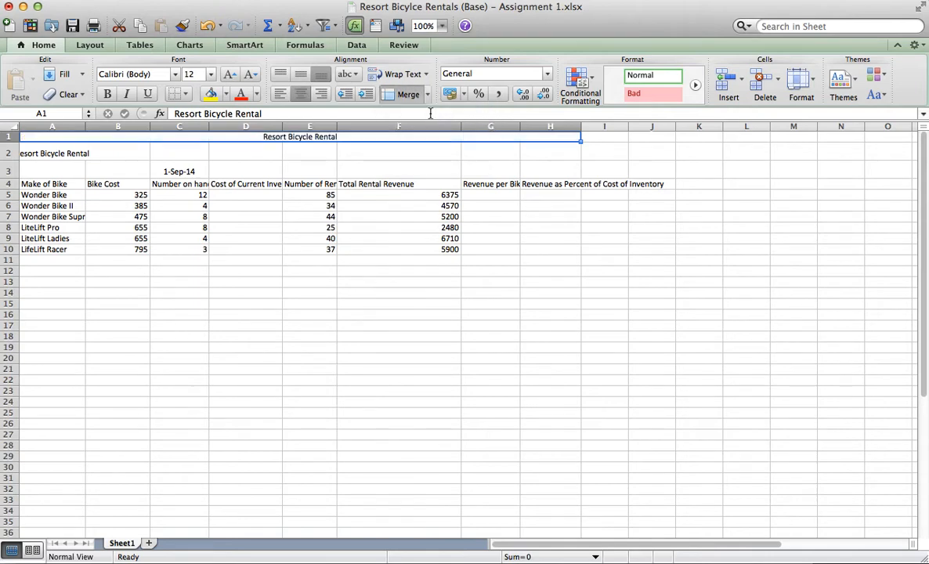
Set the main title to 20 pt and make it bold.
left_click(210, 74)
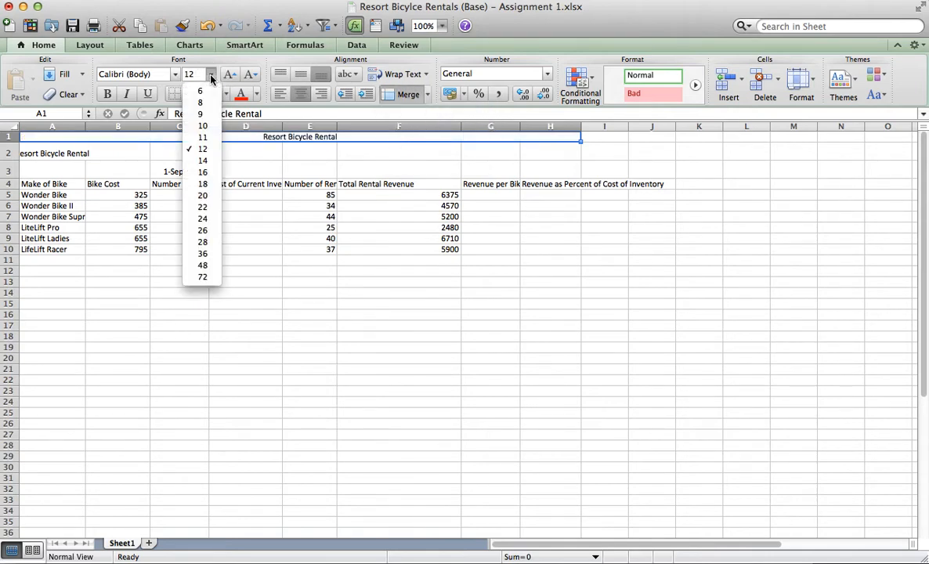
left_click(202, 195)
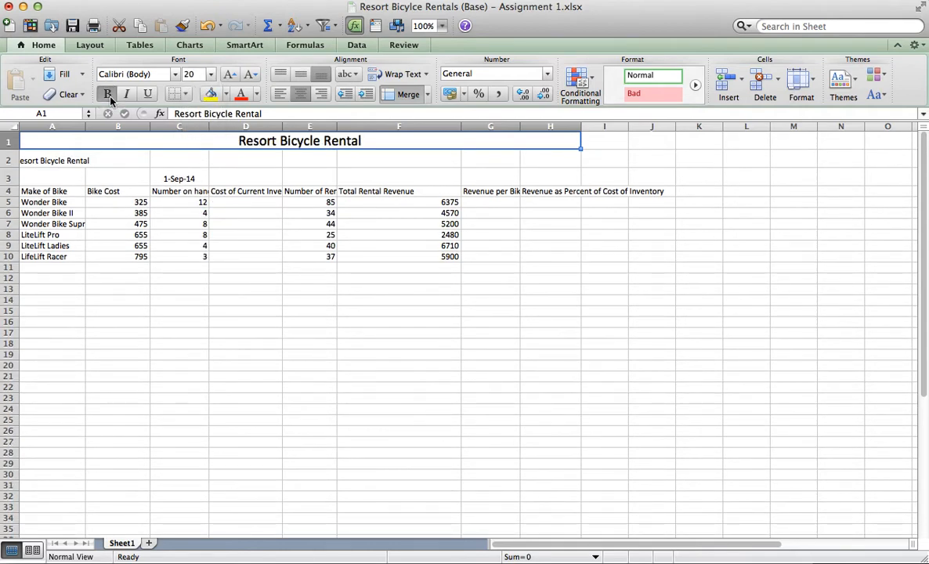
left_click(110, 95)
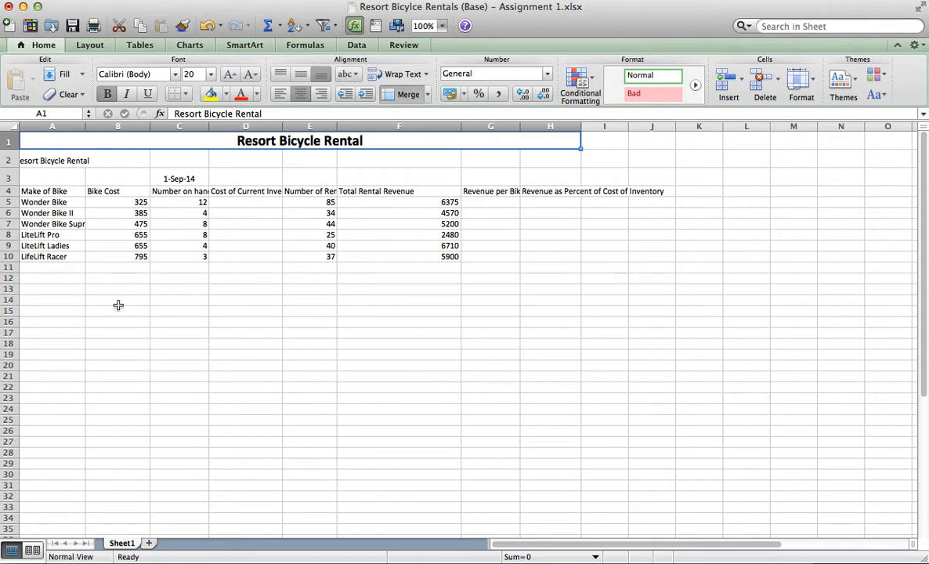
Merge and center the subtitle in row 2 across cells A2 to H2.
left_click(63, 160)
left_click_drag(63, 160, 555, 164)
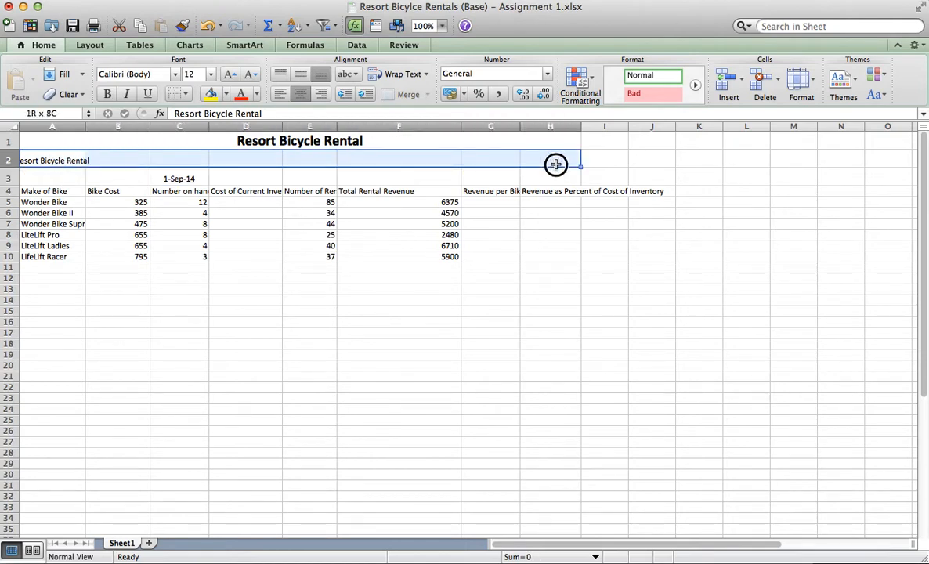
left_click_drag(556, 164, 556, 164)
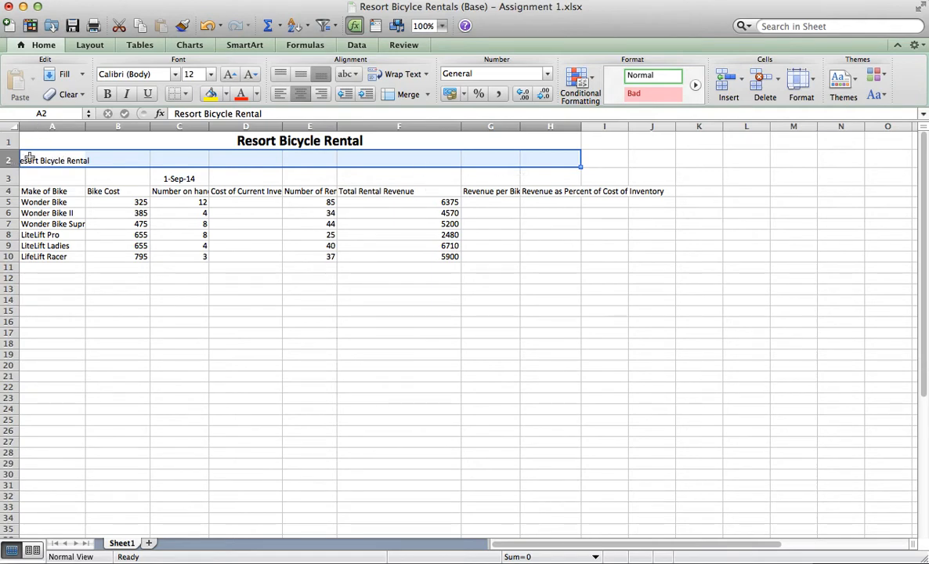
left_click(427, 96)
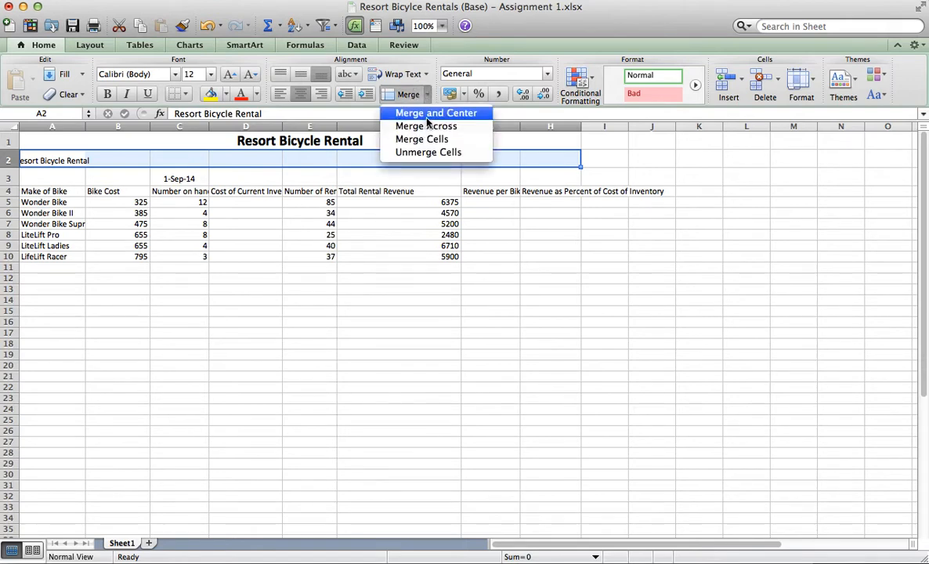
left_click(427, 118)
Set the subtitle to 18 pt and make it italic.
left_click(197, 73)
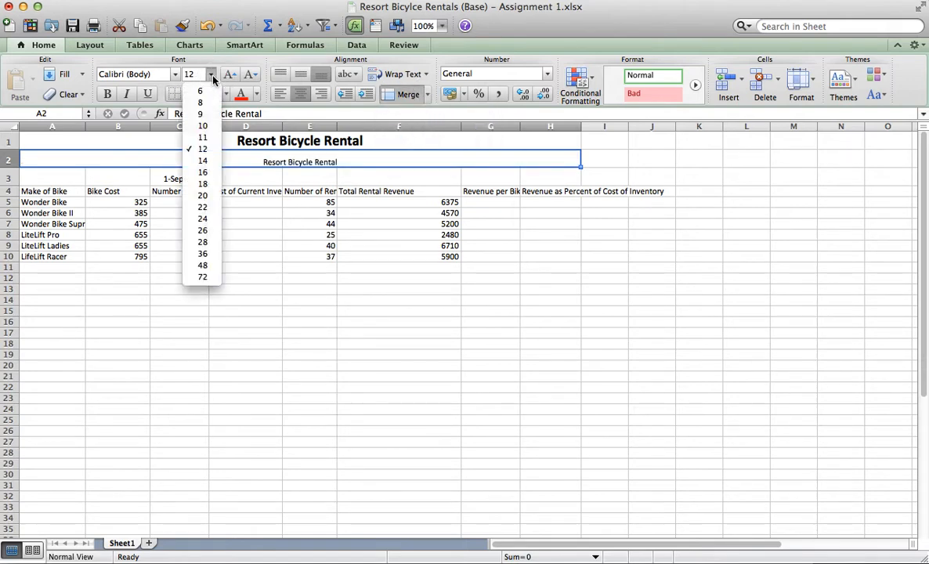
left_click(203, 184)
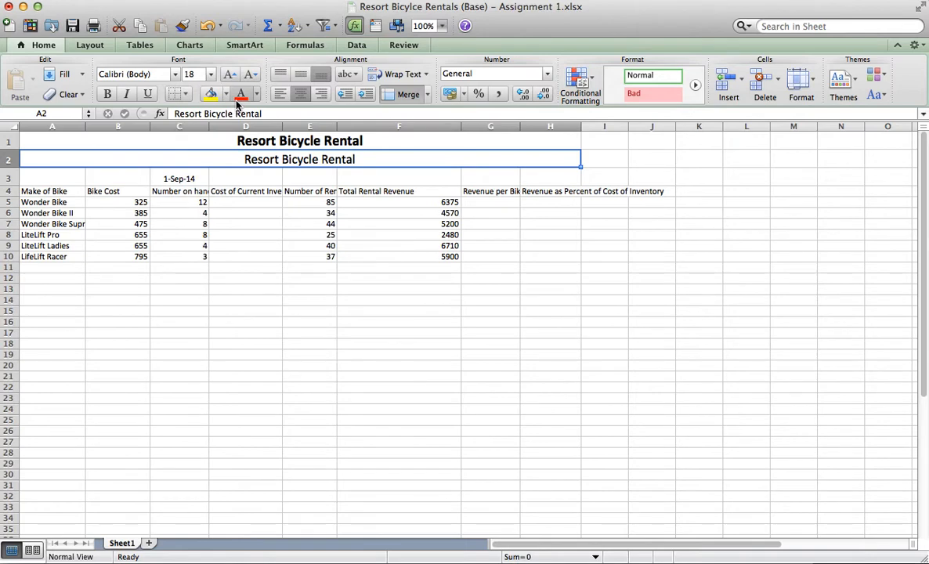
left_click(127, 94)
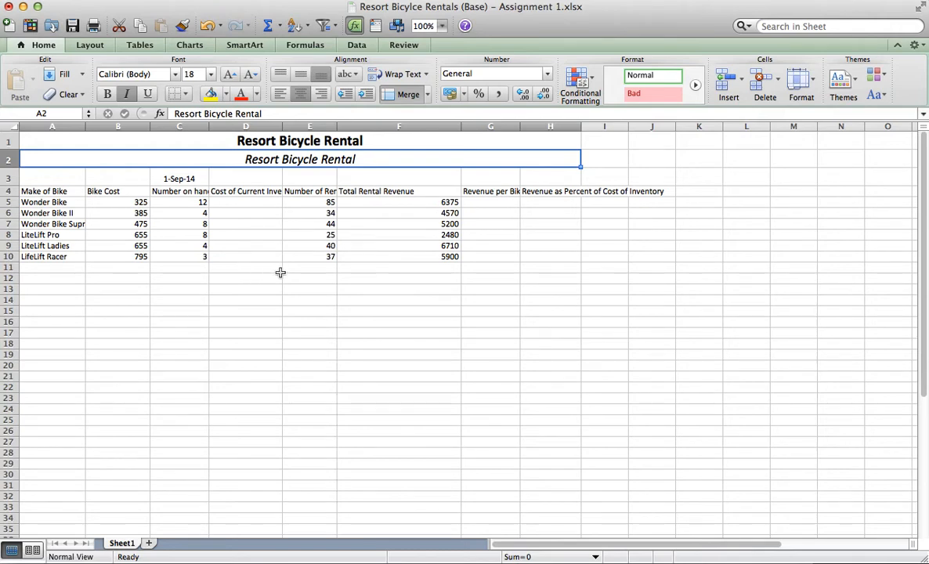
Wrap the text of the column headings in row 4.
left_click(10, 192)
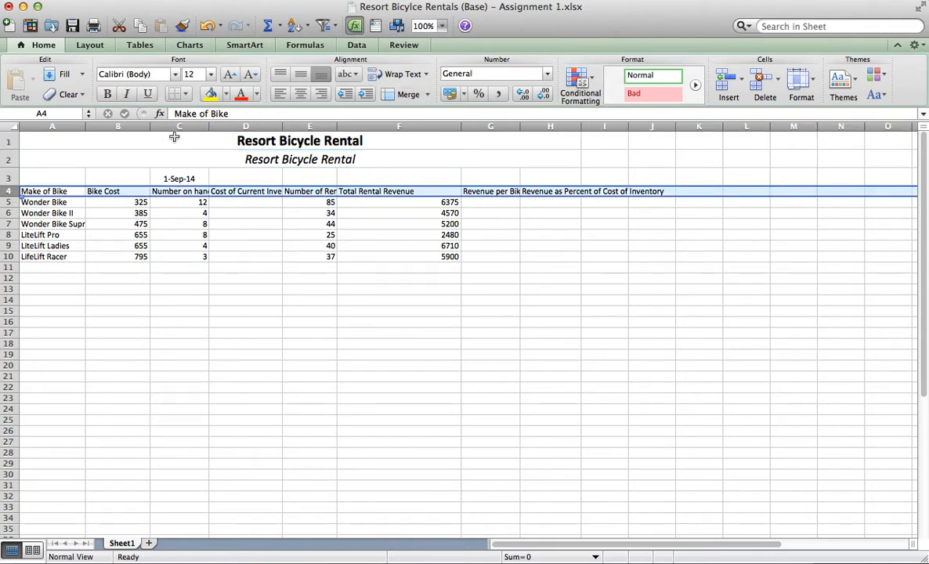
left_click(426, 74)
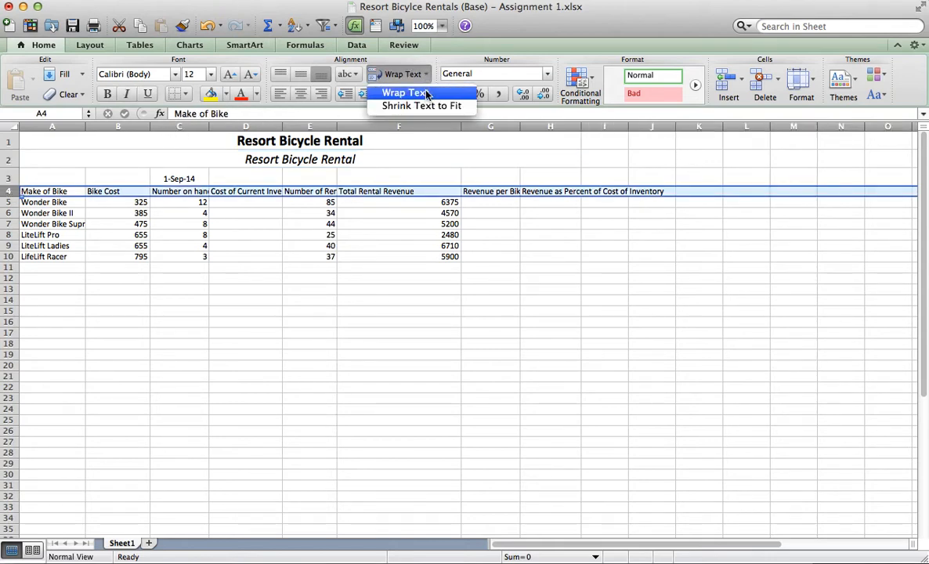
left_click(427, 93)
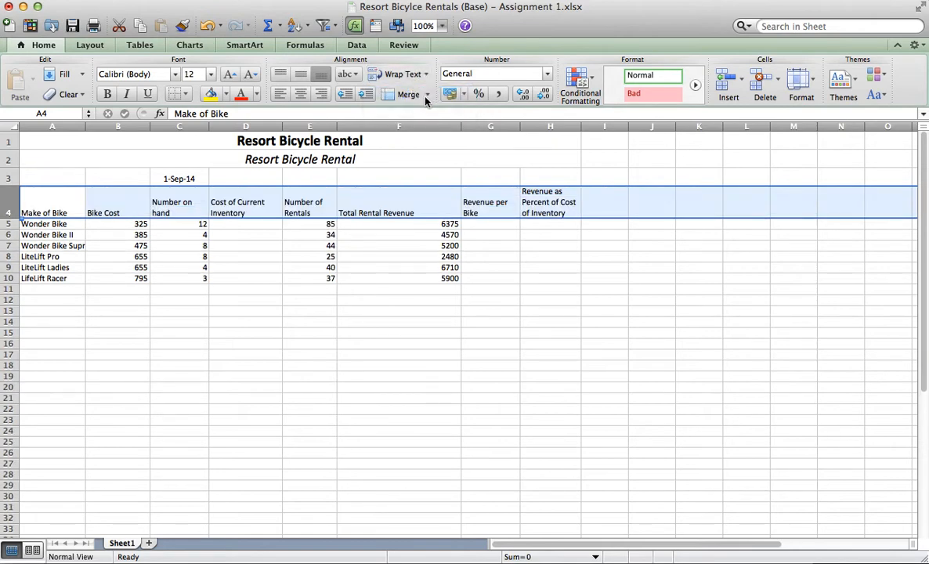
Set the row 4 headings to 11 pt bold and center them.
left_click(210, 74)
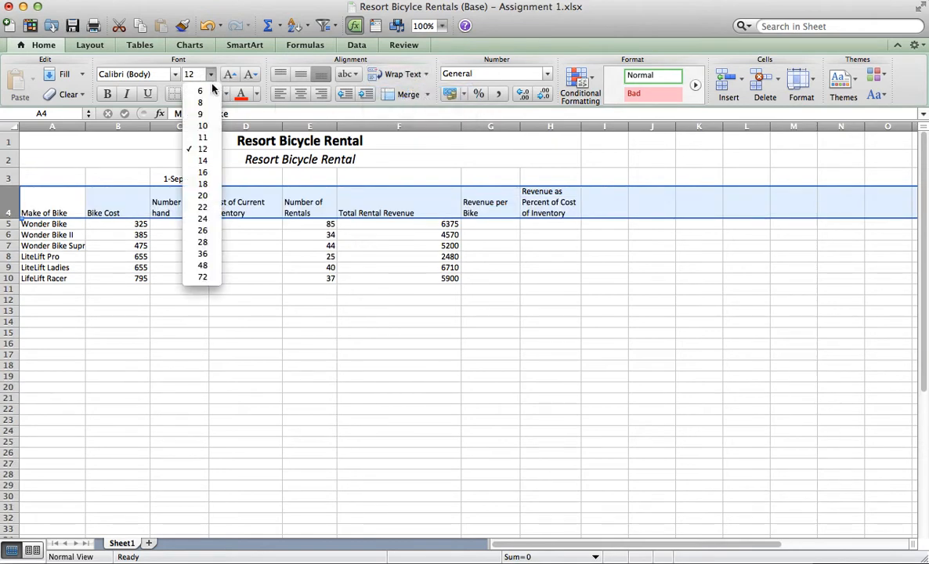
left_click(203, 138)
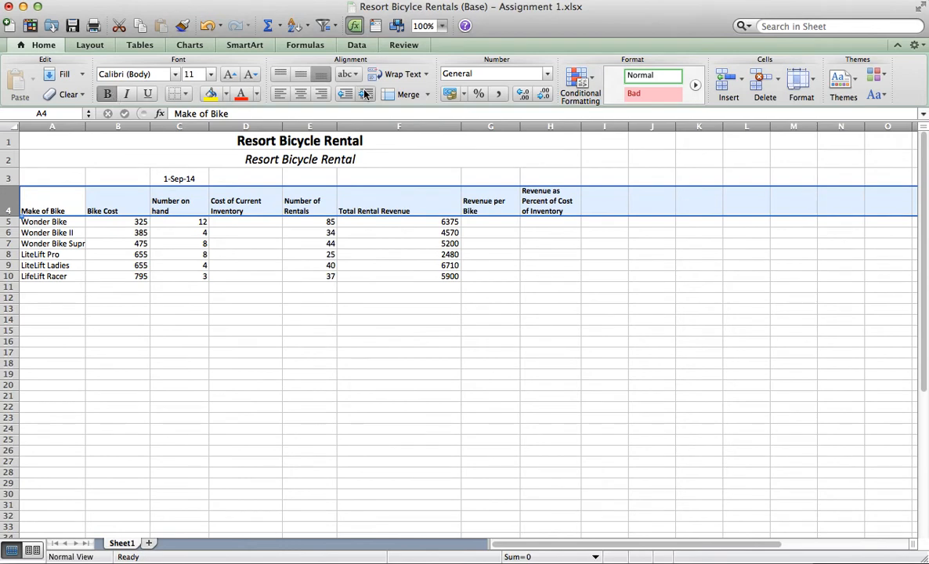
left_click(303, 94)
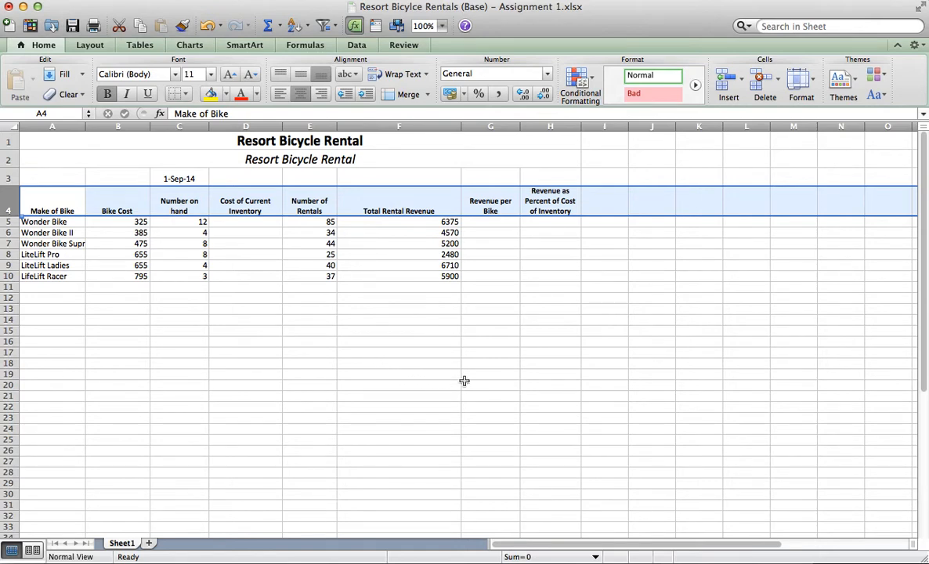
Merge and center the 1-Sep-14 date across cells C3 to F3.
left_click(173, 179)
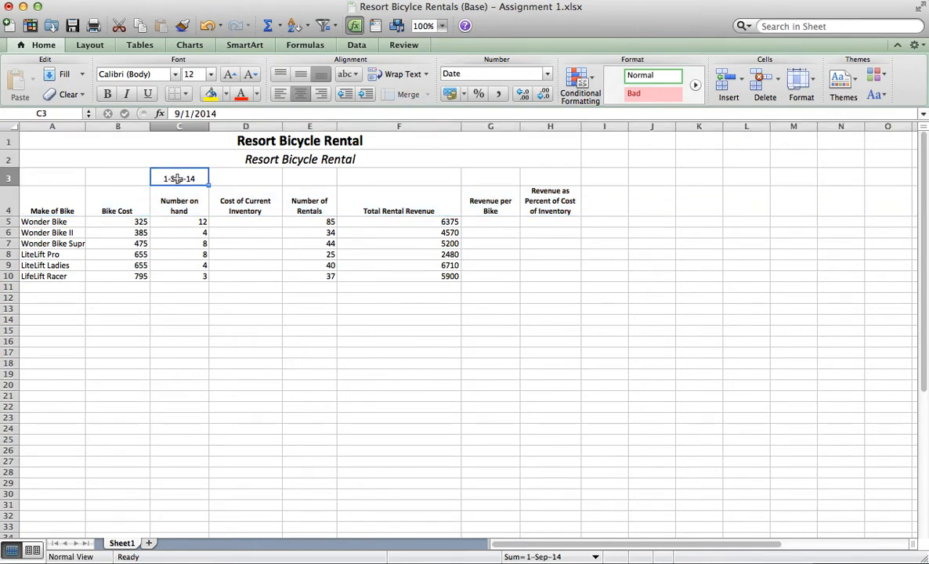
double_click(177, 178)
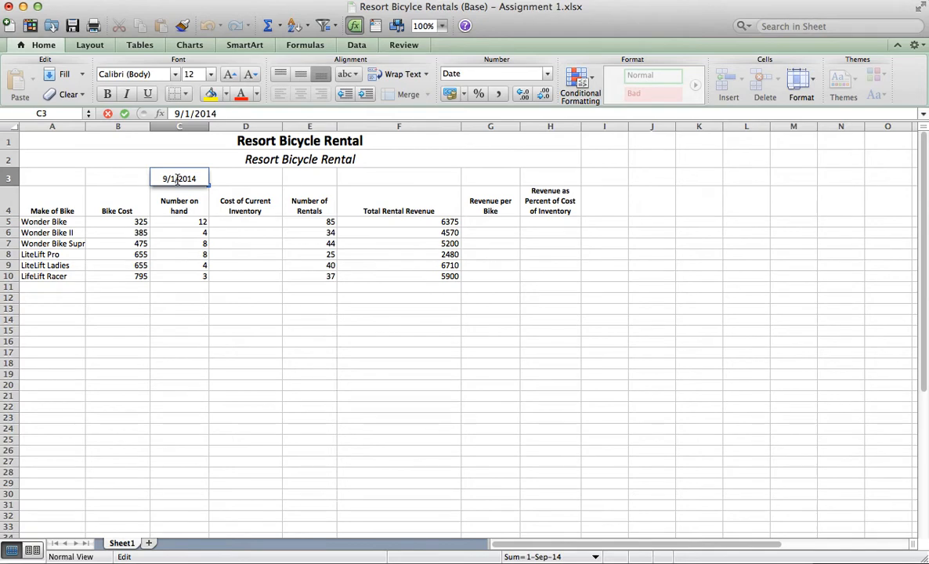
left_click_drag(165, 179, 196, 179)
left_click(287, 179)
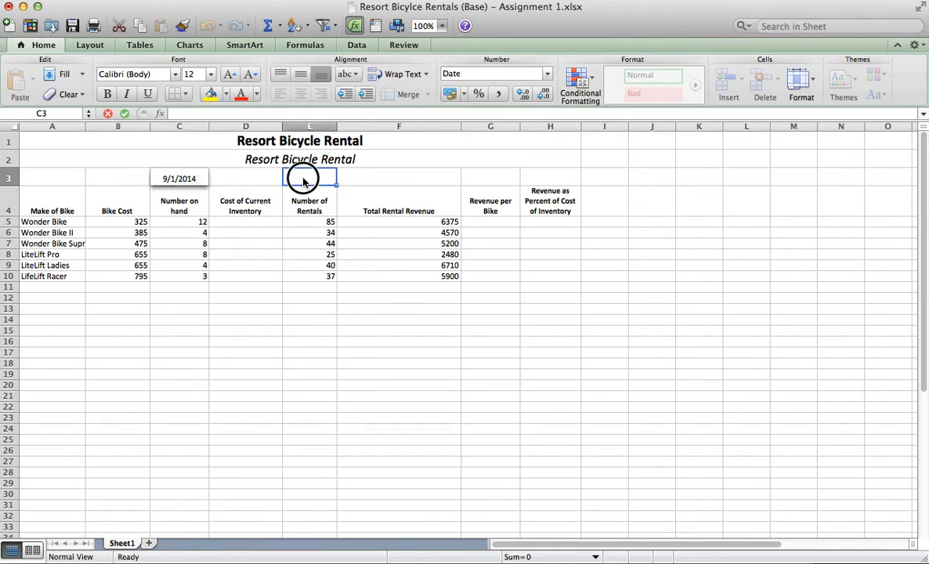
left_click_drag(288, 179, 194, 181)
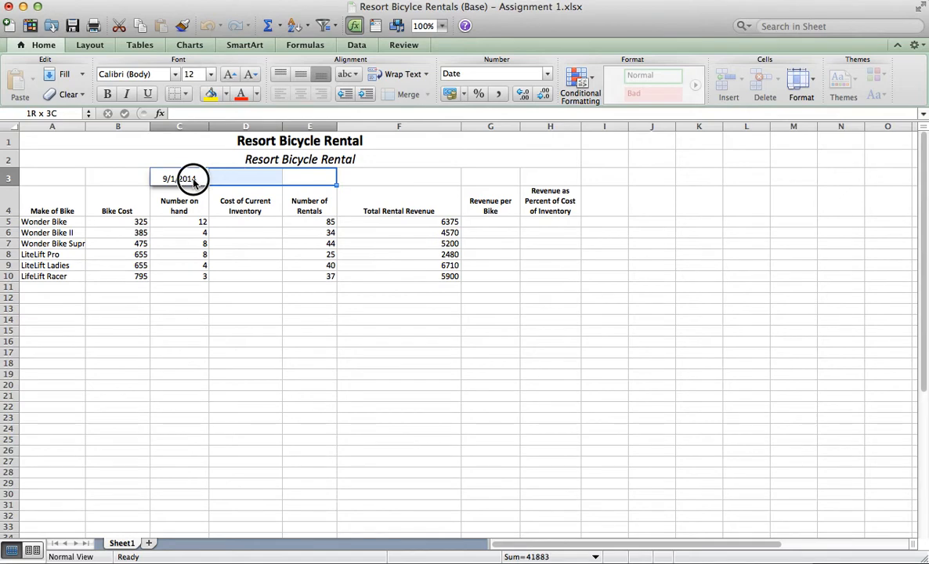
left_click_drag(193, 181, 202, 178)
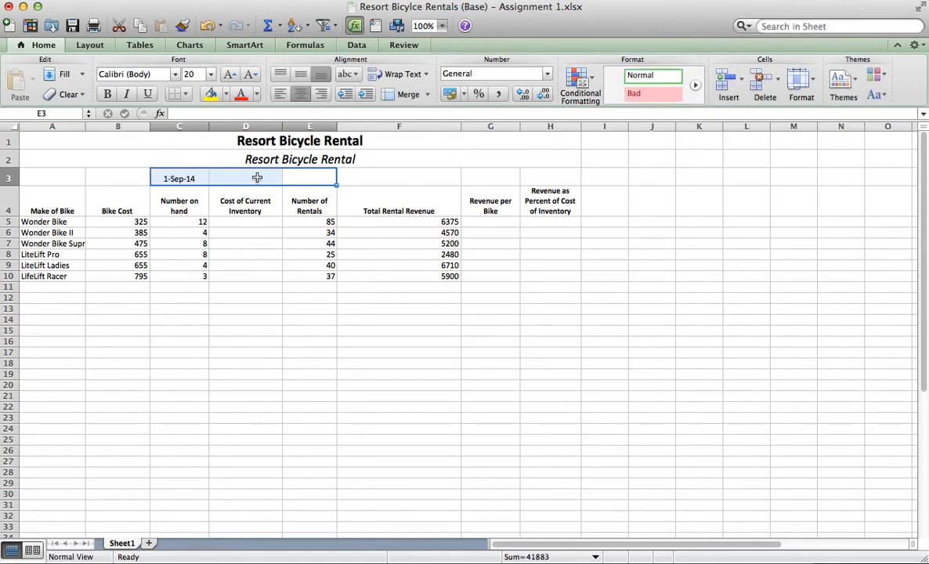
left_click_drag(345, 178, 192, 179)
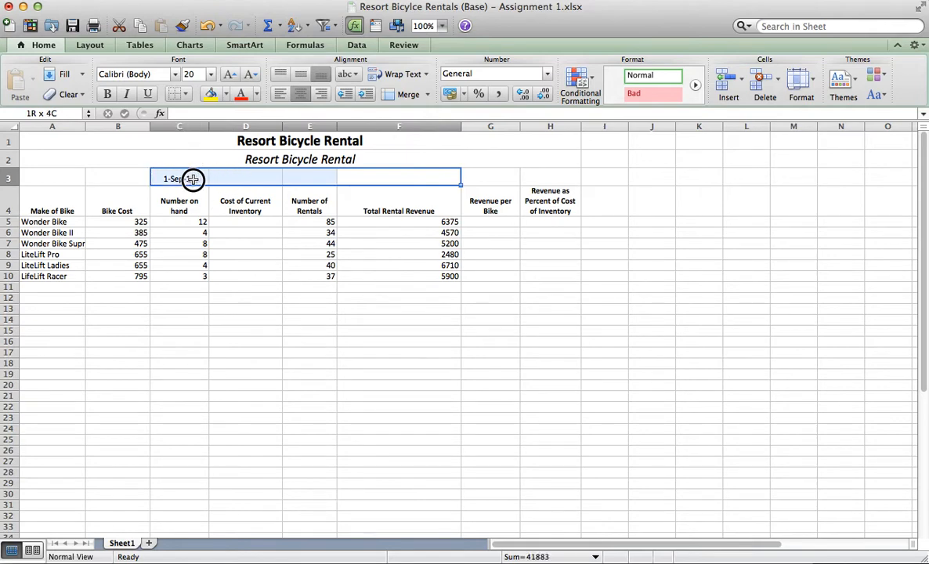
left_click_drag(193, 178, 193, 178)
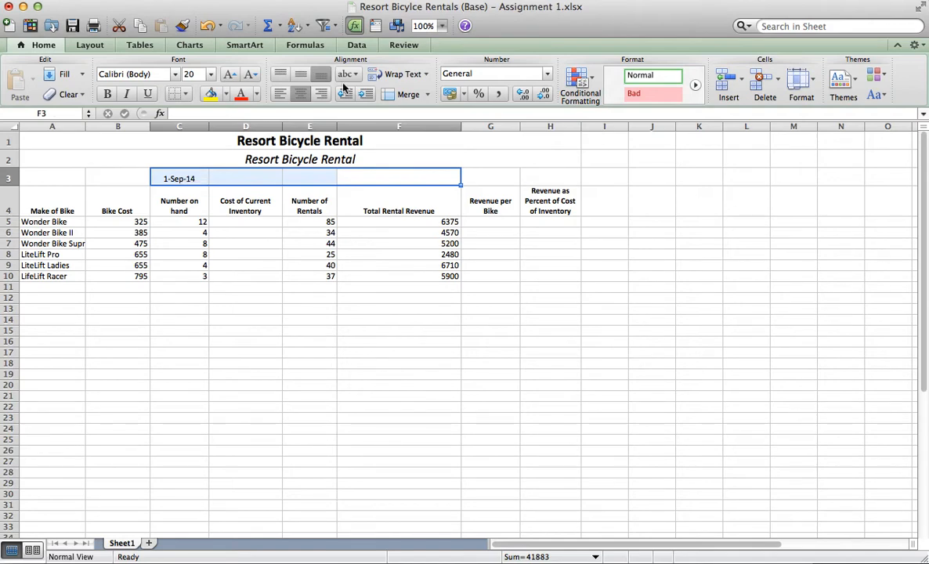
left_click(427, 94)
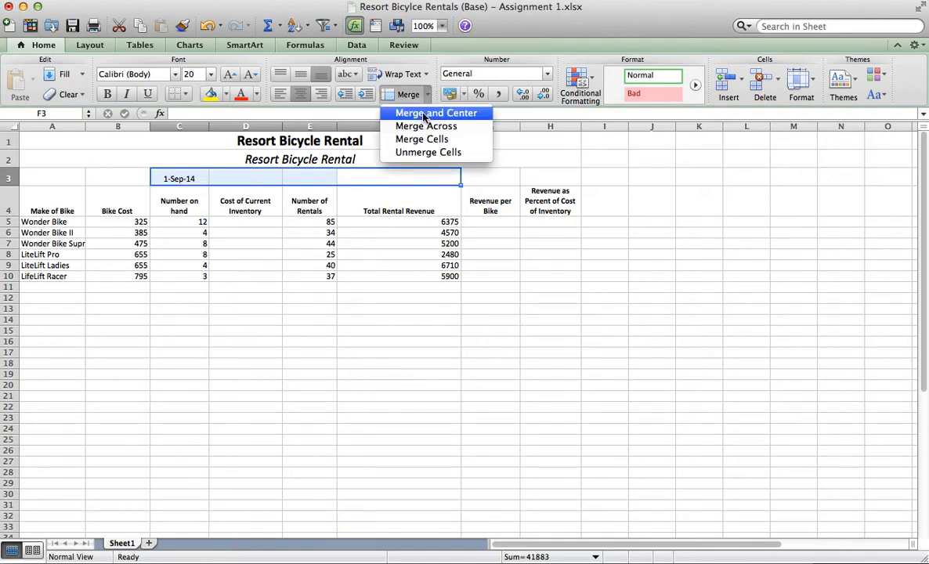
left_click(424, 115)
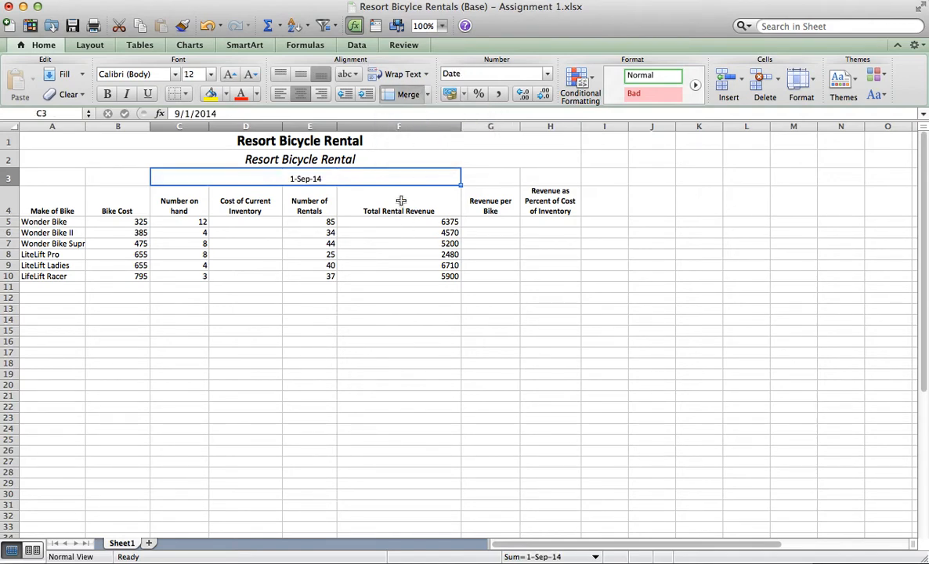
double_click(343, 179)
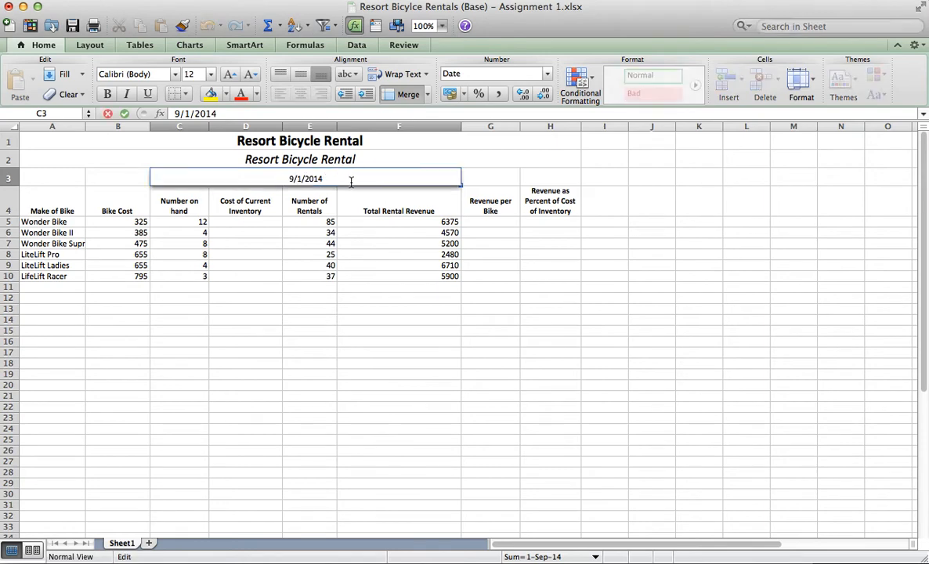
left_click_drag(333, 181, 284, 177)
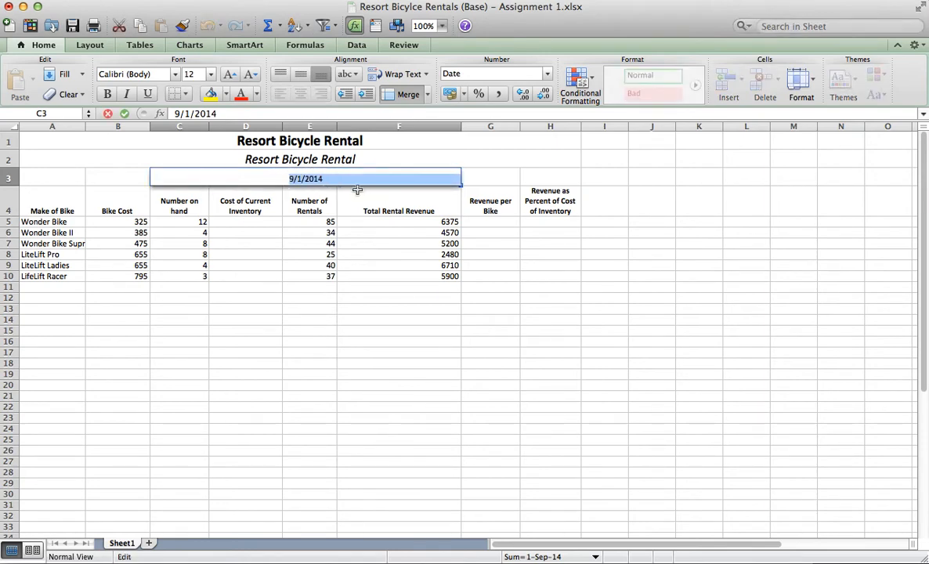
left_click(261, 178)
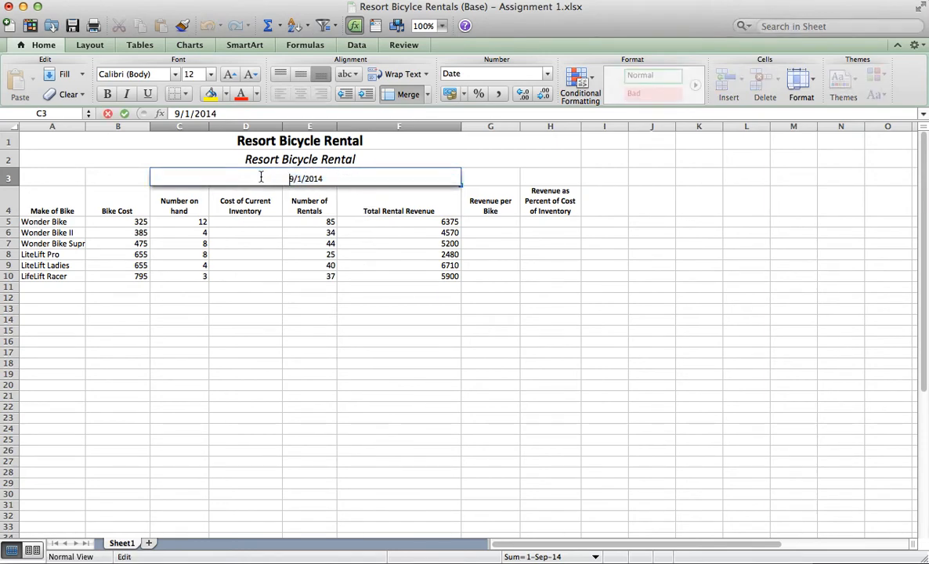
left_click(536, 161)
Format the merged date cell with the long date style shown as March 14, 2001.
right_click(362, 178)
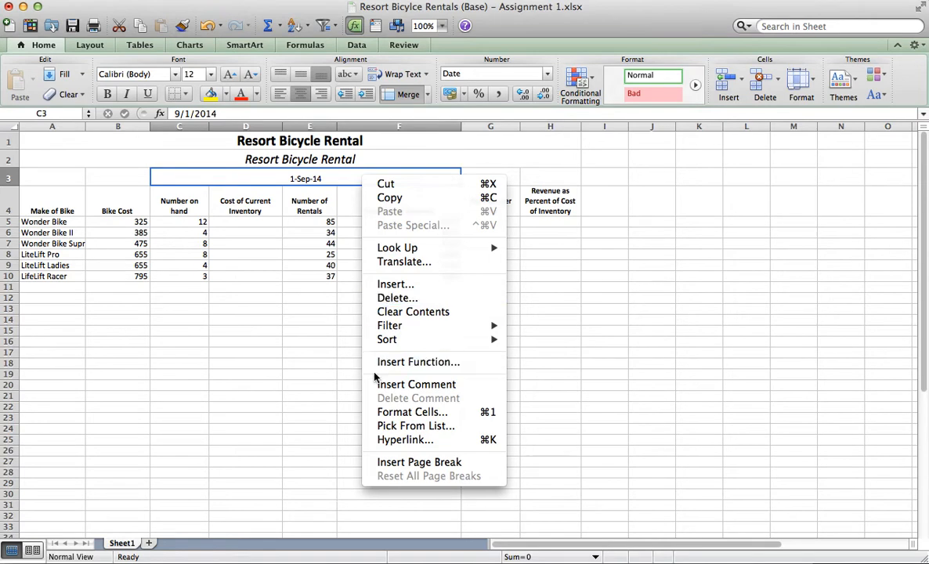
left_click(376, 413)
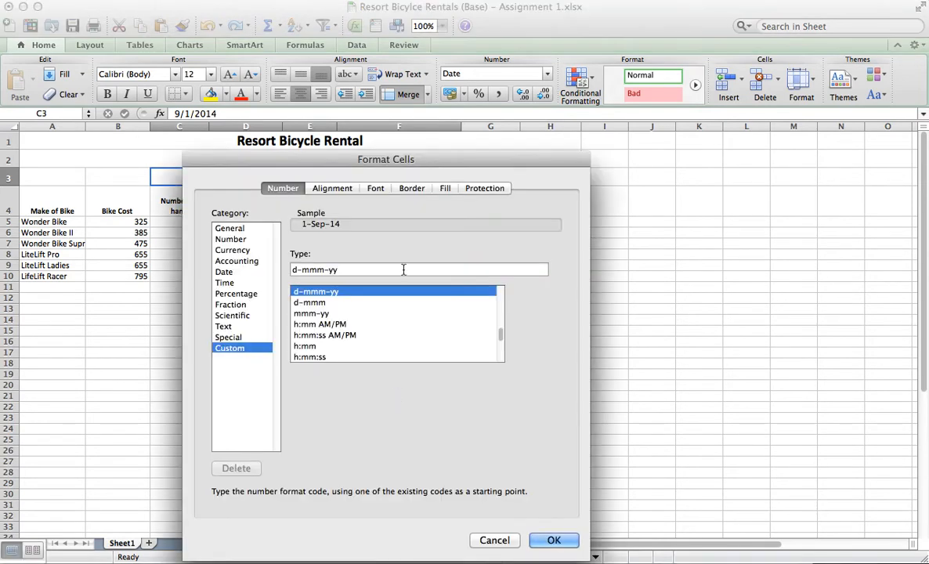
left_click(225, 271)
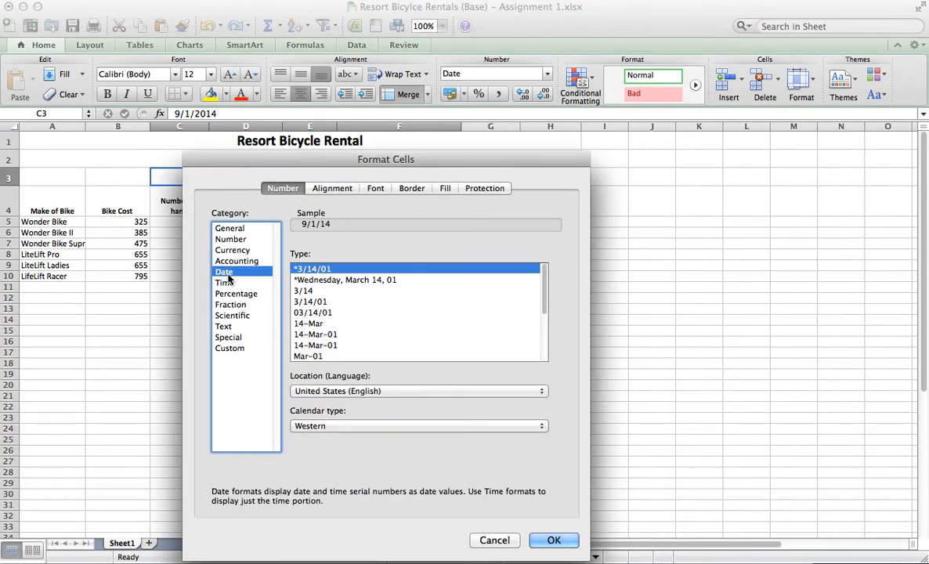
left_click_drag(354, 162, 629, 117)
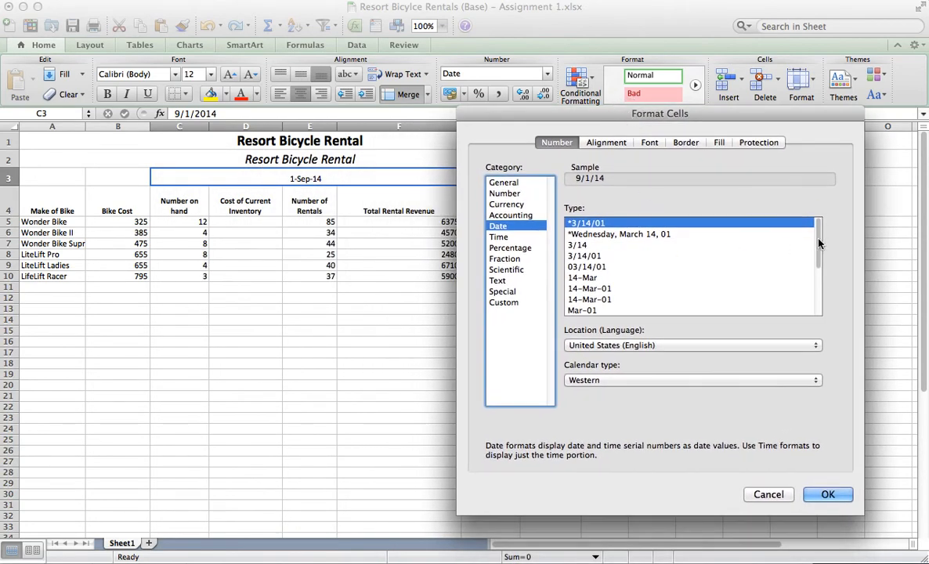
scroll(761, 249, "down", 5)
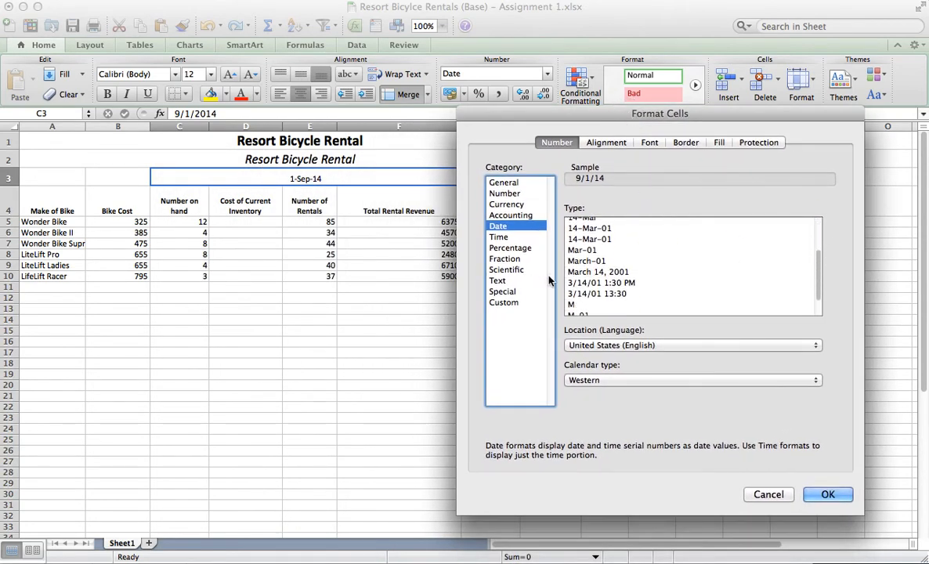
left_click(592, 272)
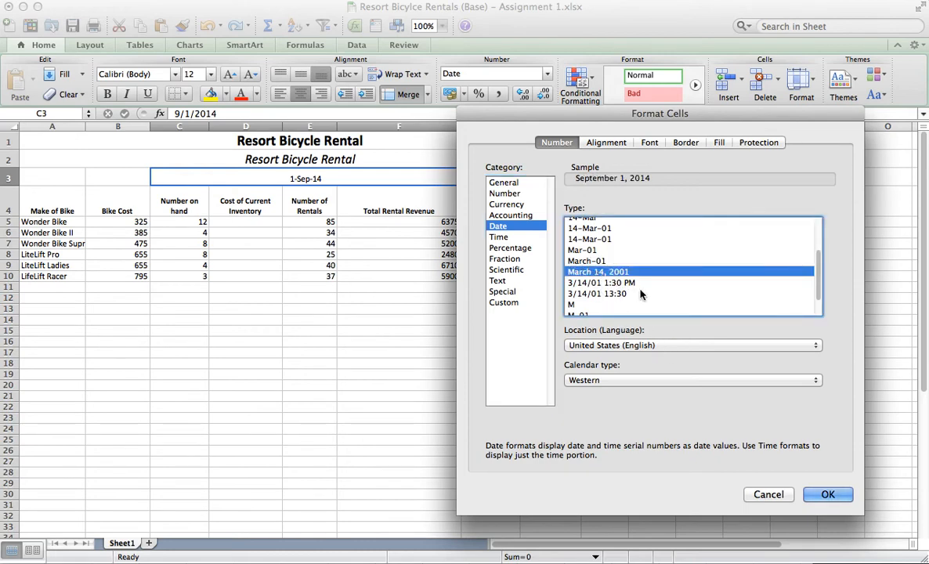
left_click(829, 495)
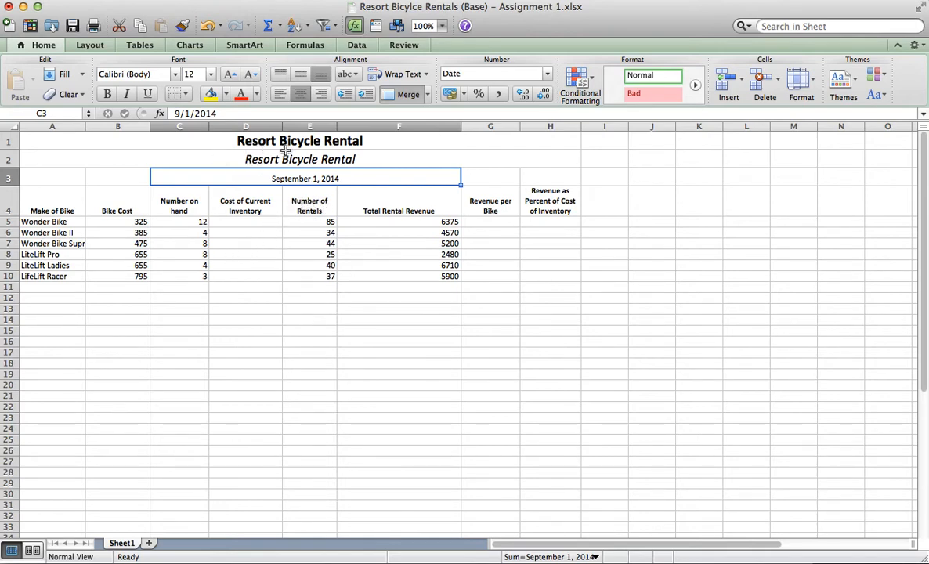
Change the worksheet title's font colour to red.
left_click_drag(196, 138, 264, 158)
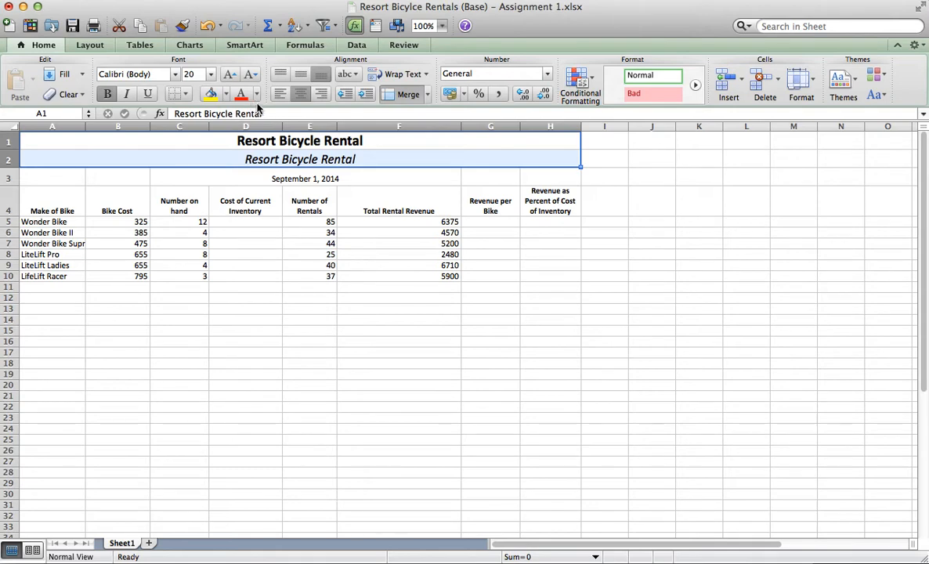
left_click(288, 144)
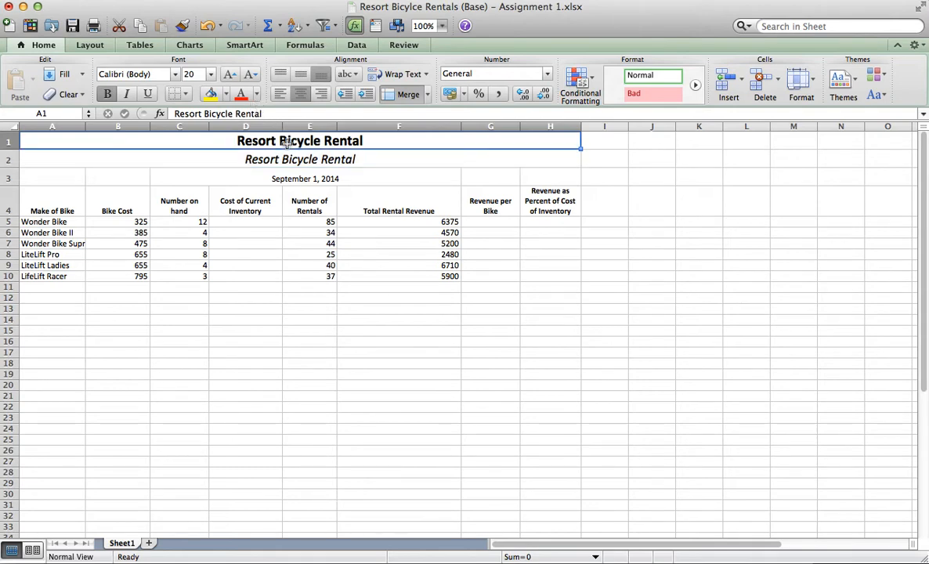
left_click(242, 95)
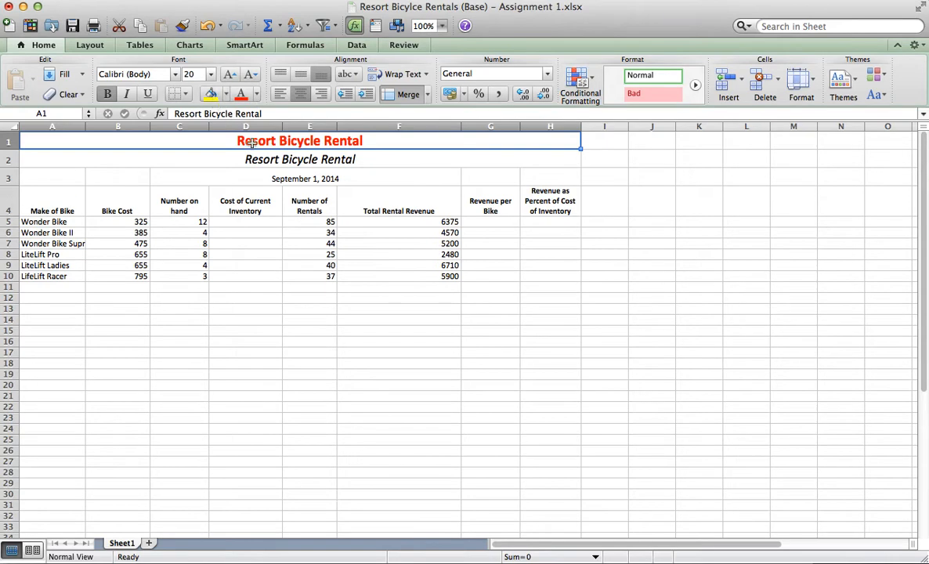
Fill the title row's merged cell with a gray background colour.
right_click(422, 147)
mouse_move(460, 309)
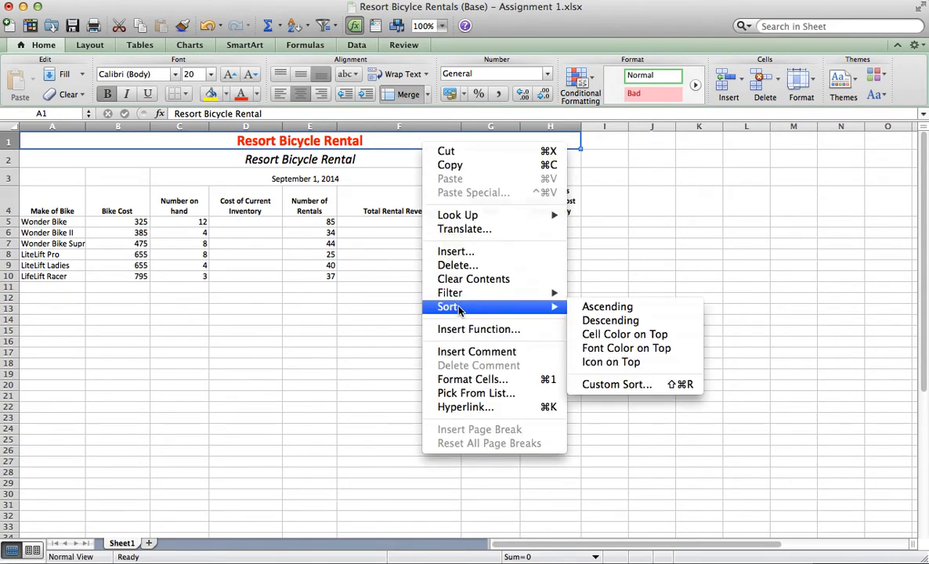
left_click(462, 379)
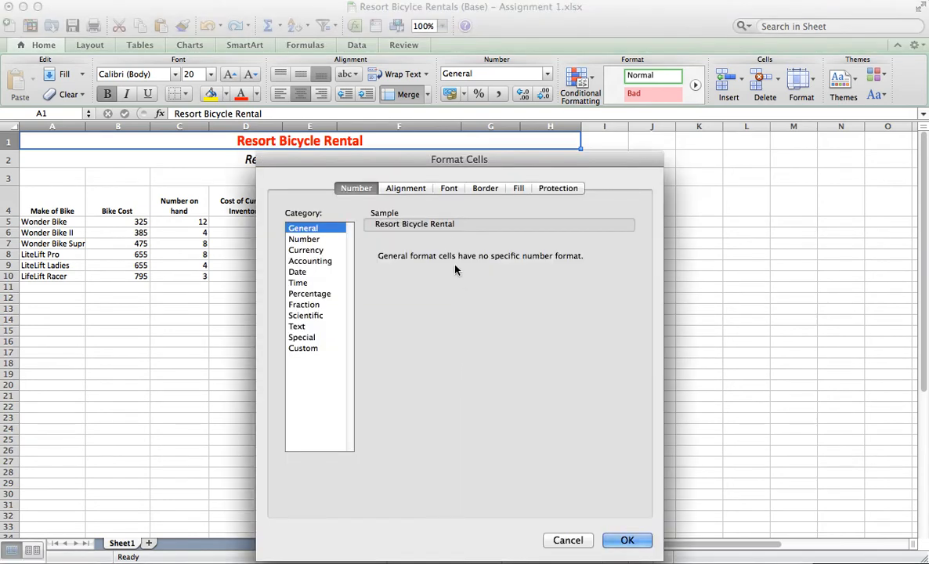
left_click(449, 190)
left_click(485, 189)
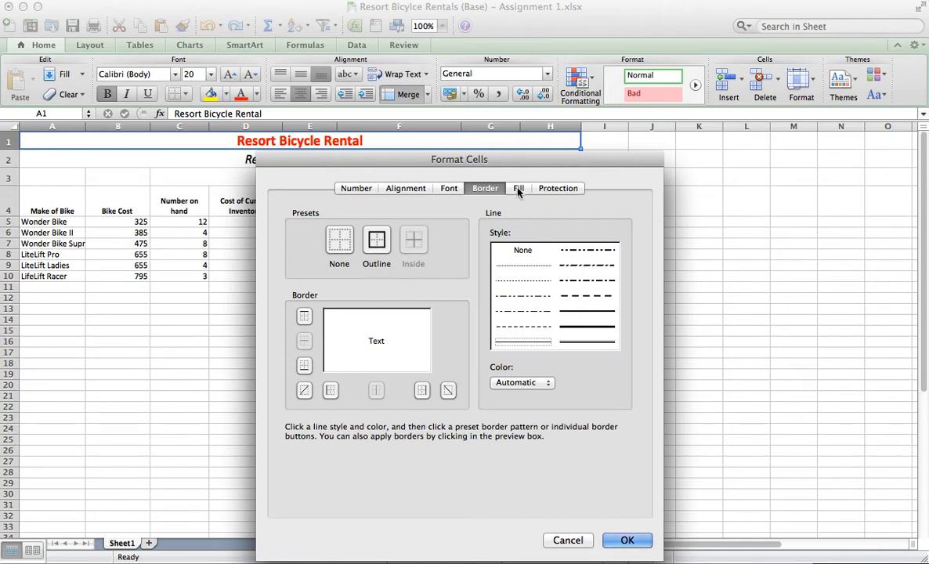
left_click(519, 190)
left_click(398, 248)
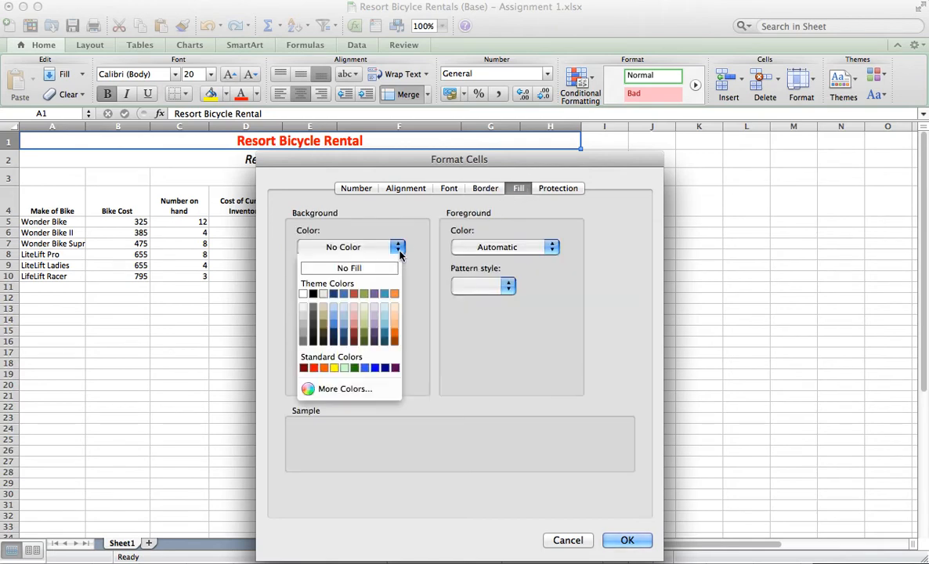
left_click(304, 338)
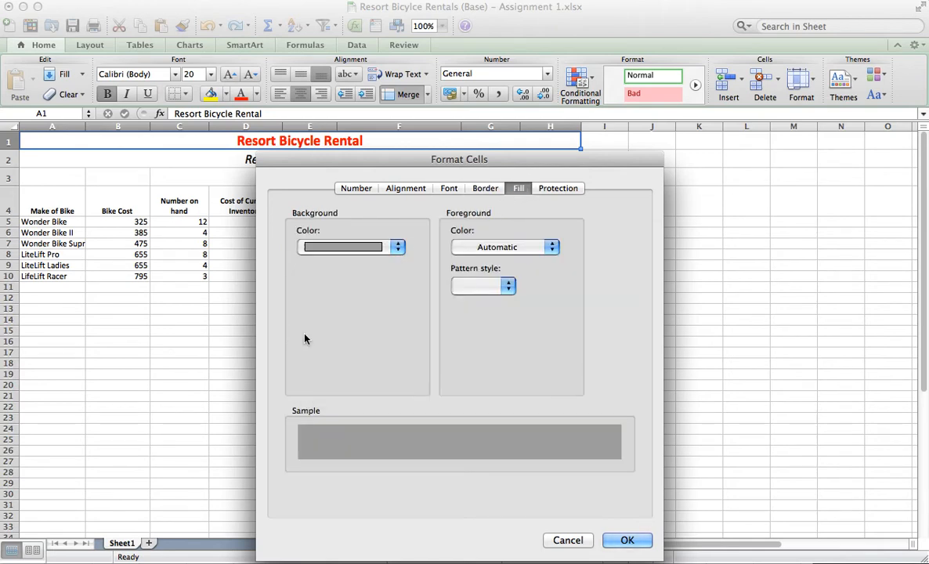
left_click(618, 541)
Add borders around the title and subtitle rows, including a line between them.
left_click(427, 158)
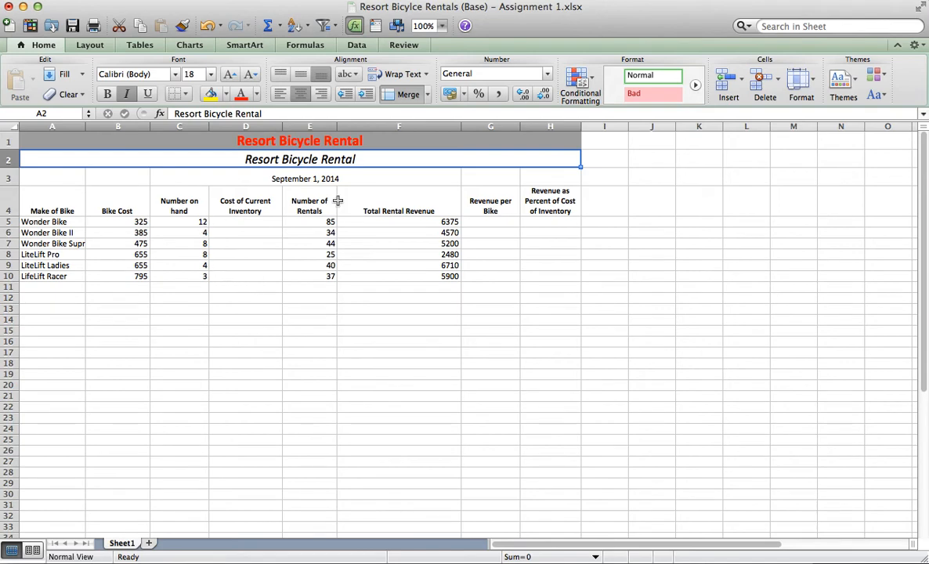
left_click(188, 180)
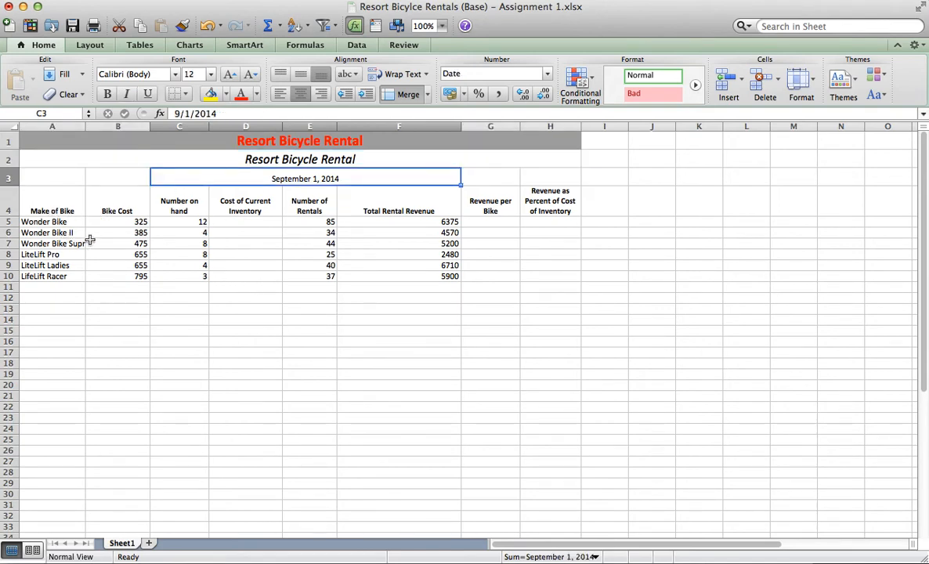
left_click_drag(56, 145, 205, 159)
right_click(210, 166)
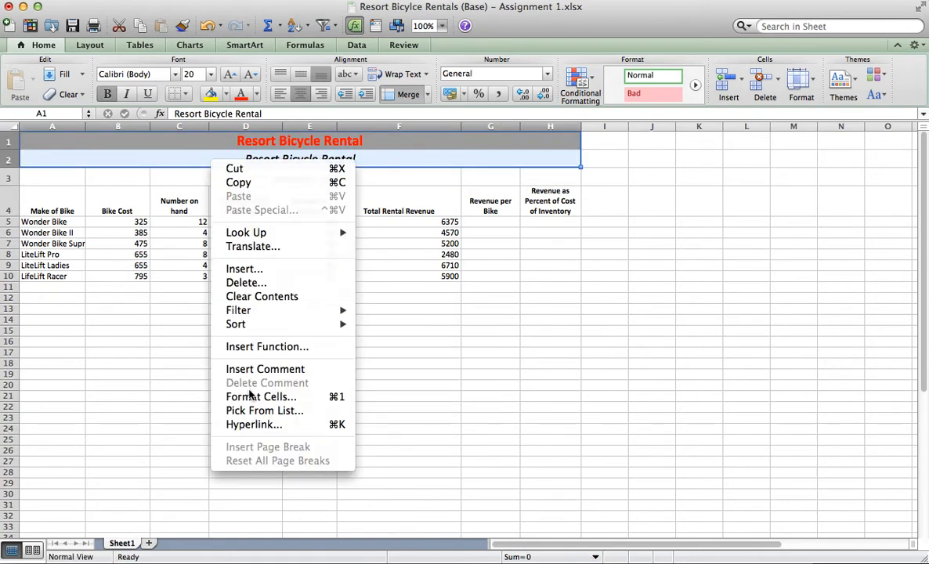
left_click(251, 396)
left_click(323, 188)
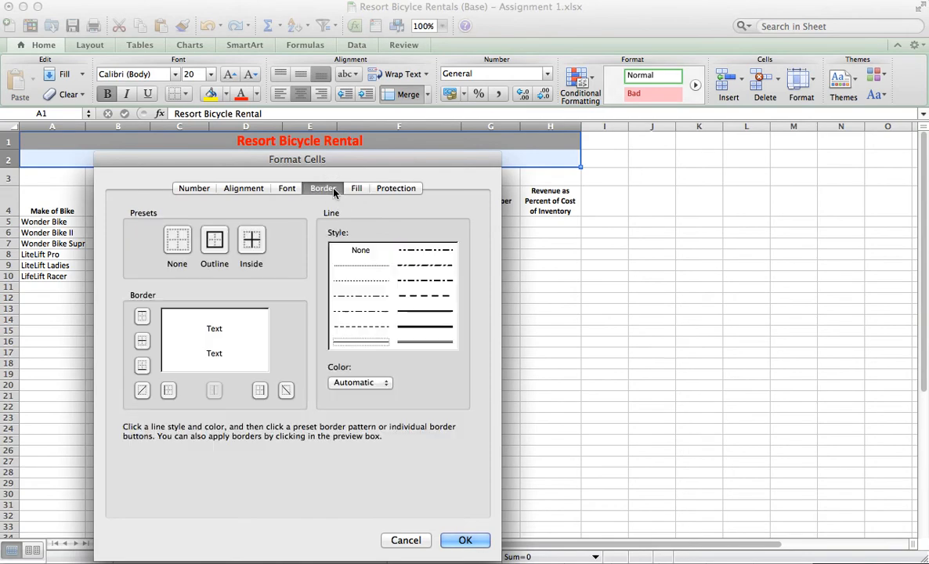
left_click(193, 323)
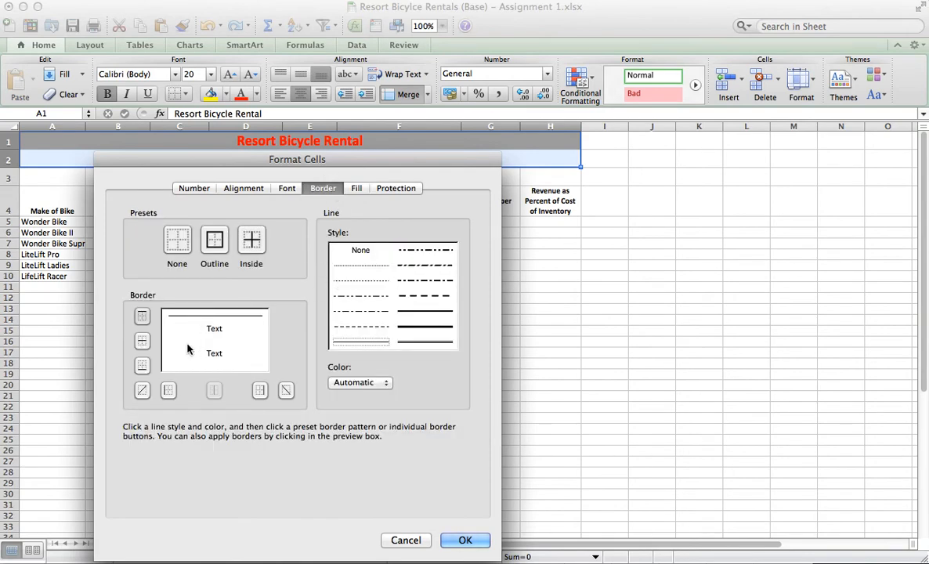
left_click(173, 345)
left_click(255, 348)
left_click(249, 364)
left_click(262, 337)
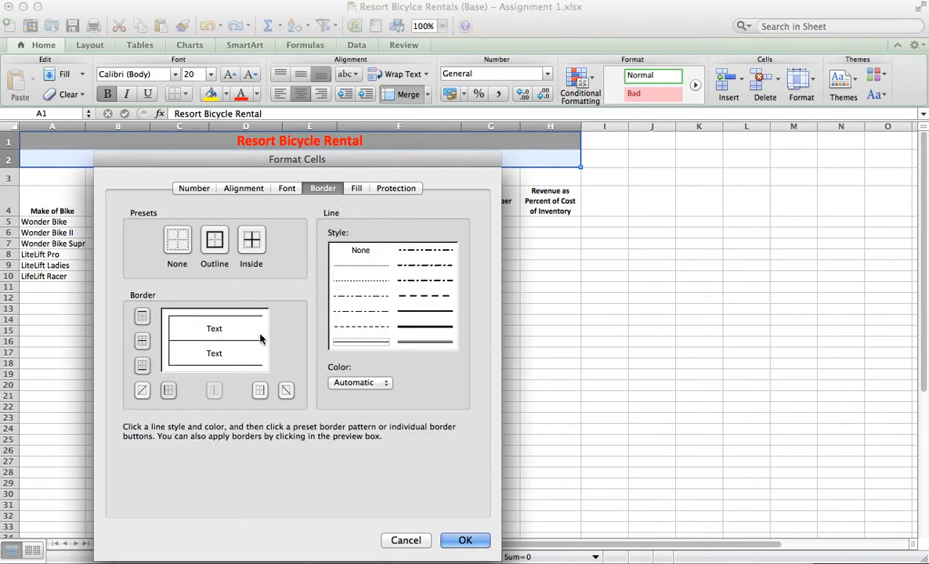
left_click(465, 541)
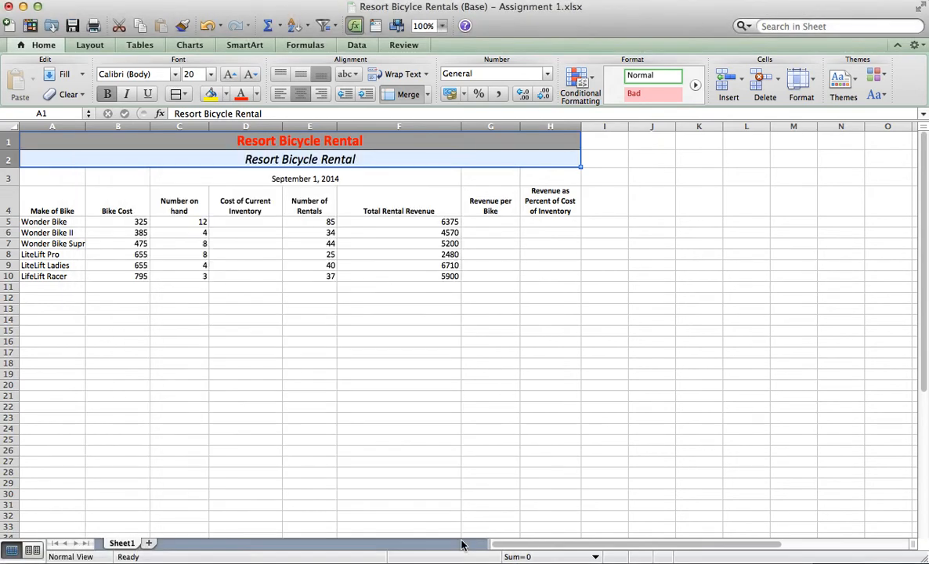
Remove the inner horizontal border between the title and subtitle rows.
left_click(391, 222)
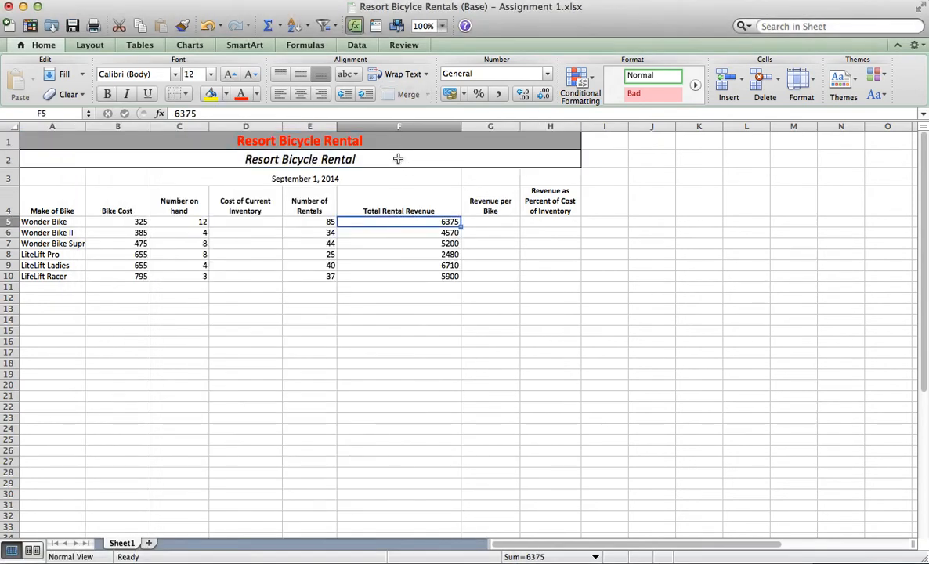
left_click_drag(398, 146, 397, 160)
right_click(396, 160)
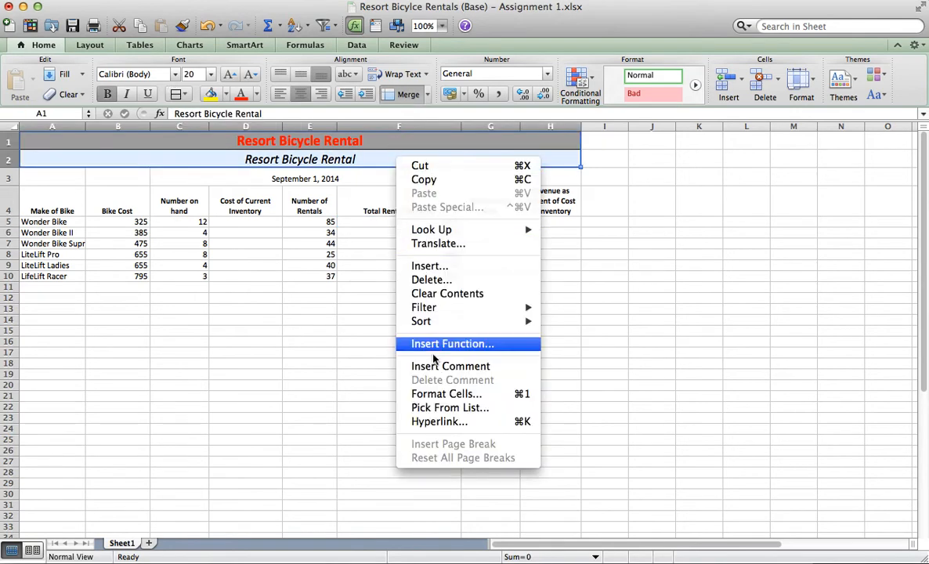
left_click(446, 393)
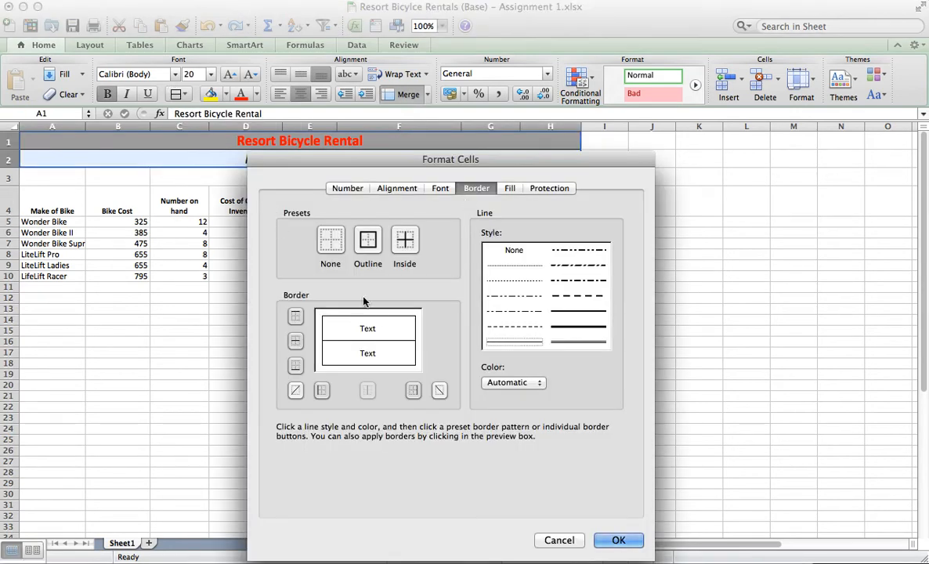
left_click(369, 345)
left_click(623, 542)
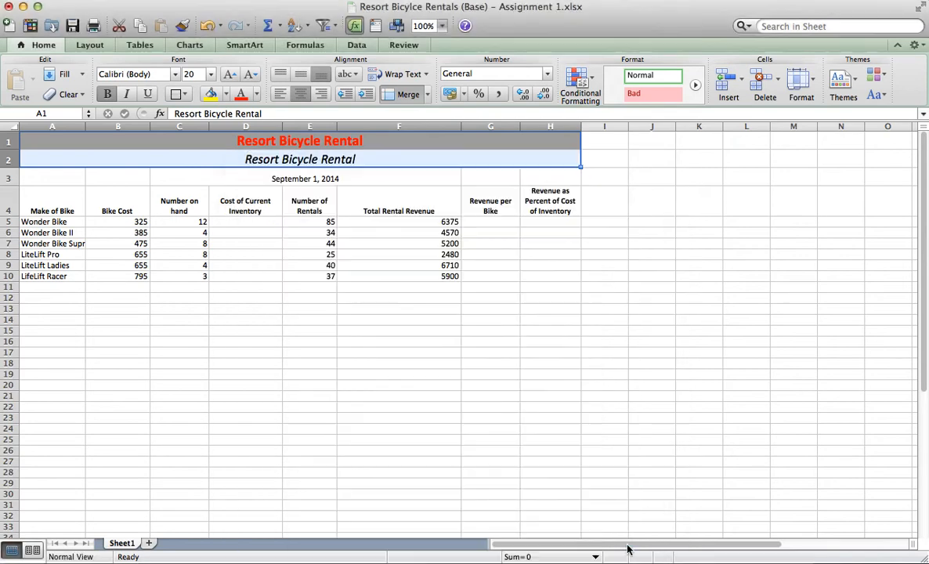
left_click(413, 175)
left_click_drag(408, 159, 361, 145)
left_click(369, 181)
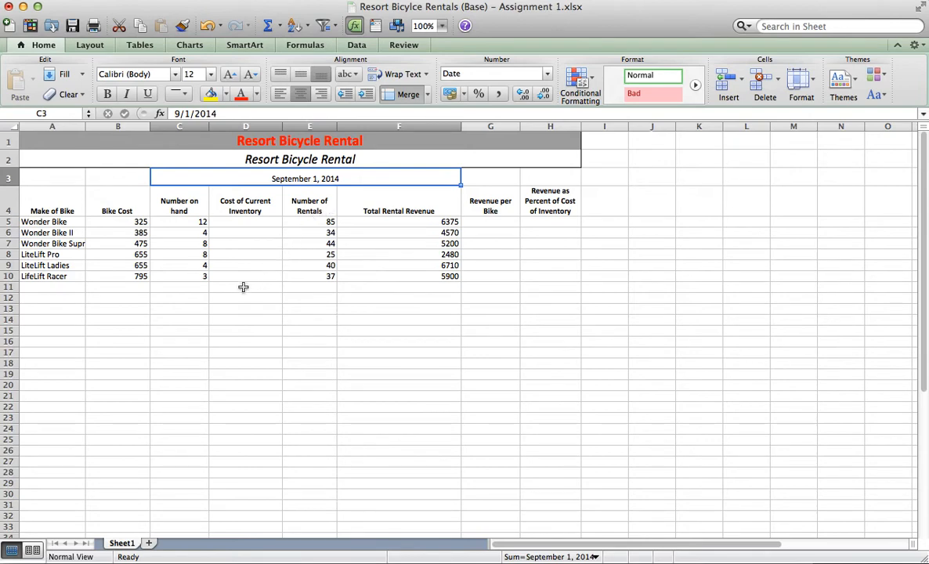
Enter the formula =B5*C5 in D5 to calculate the cost of current inventory for the first bike.
left_click(235, 222)
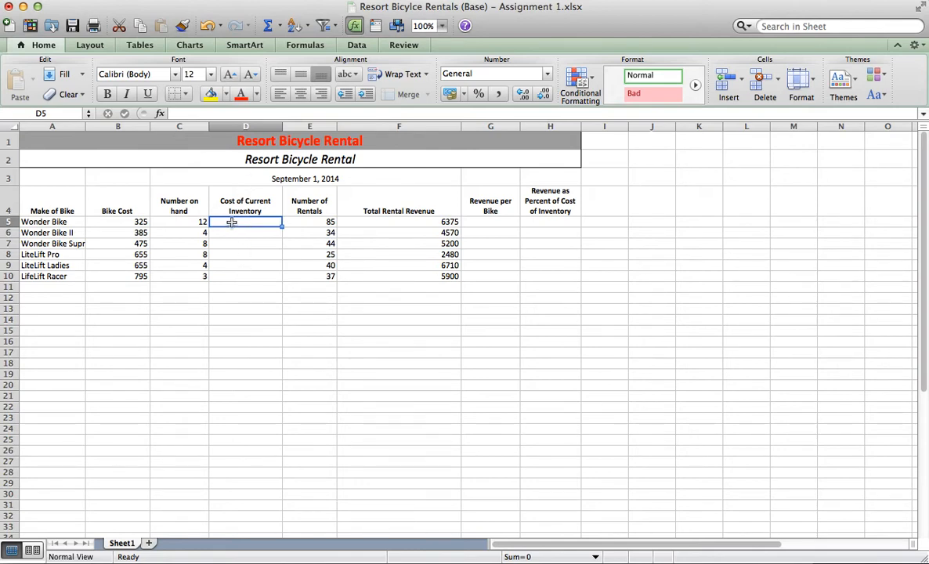
left_click(178, 114)
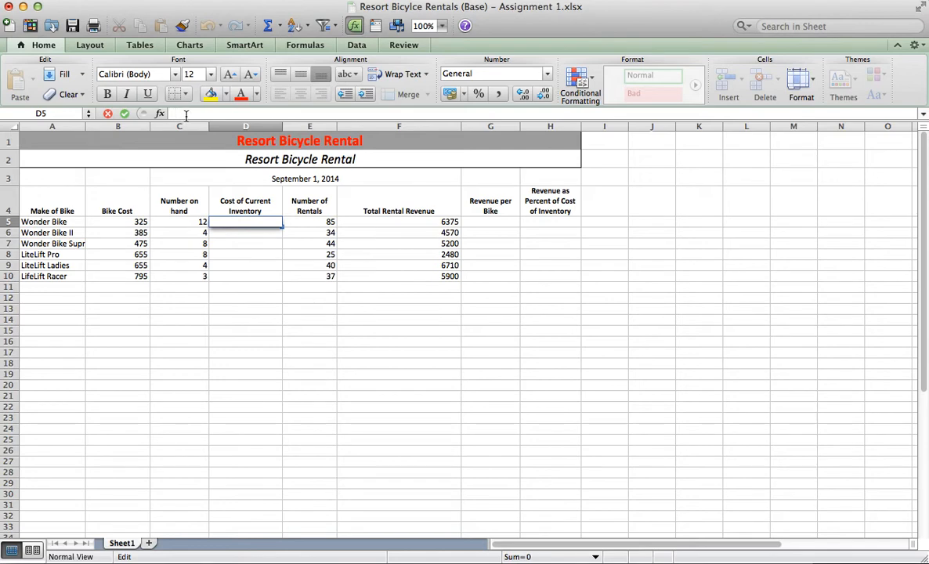
type("=")
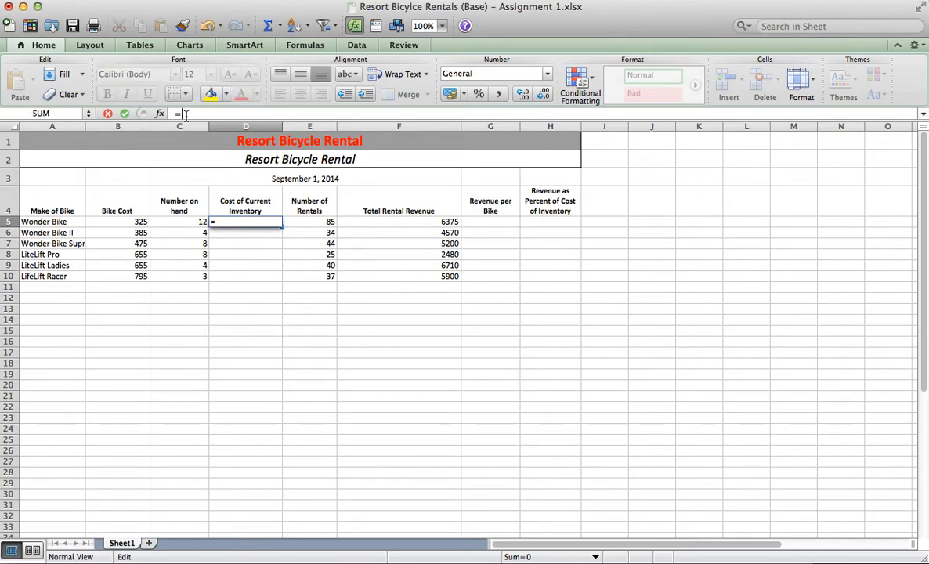
left_click(141, 221)
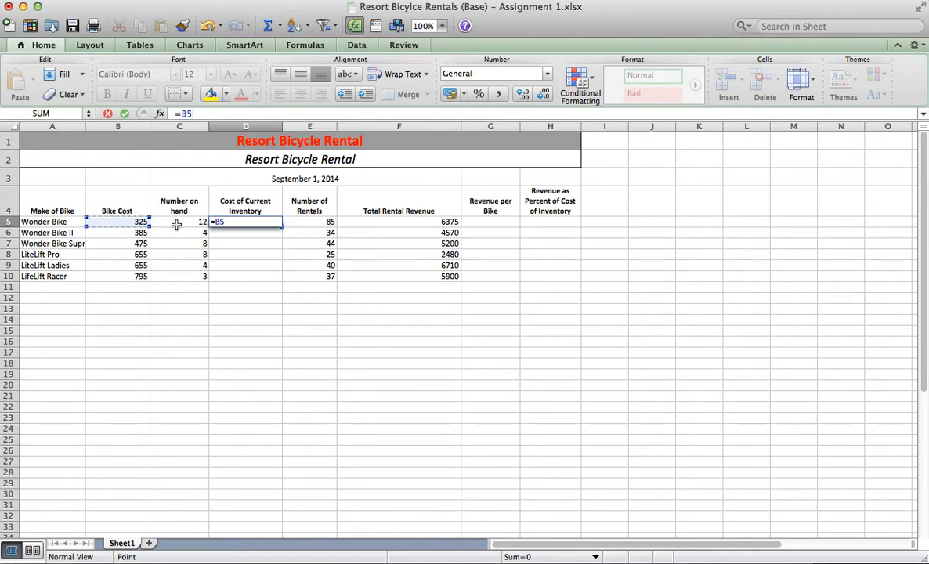
left_click(219, 222)
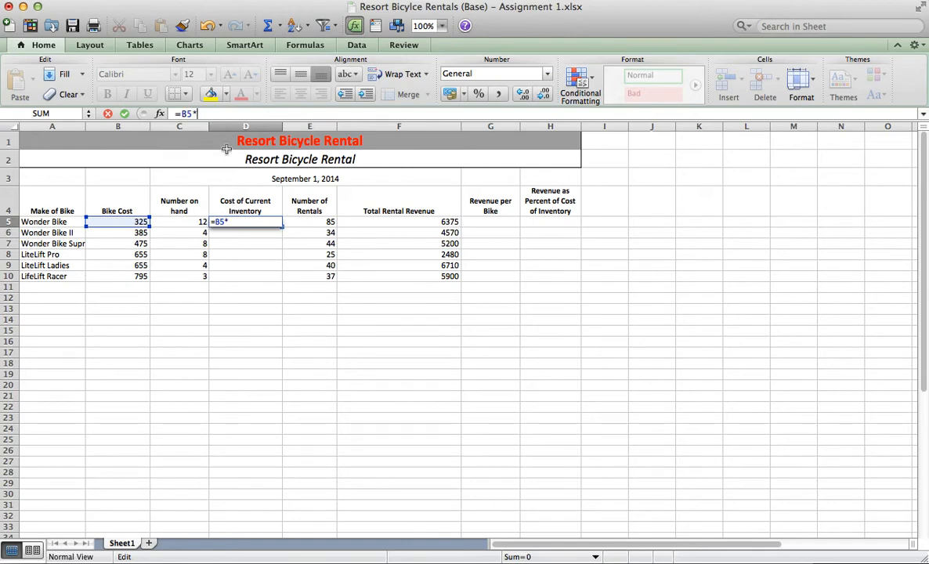
left_click(191, 222)
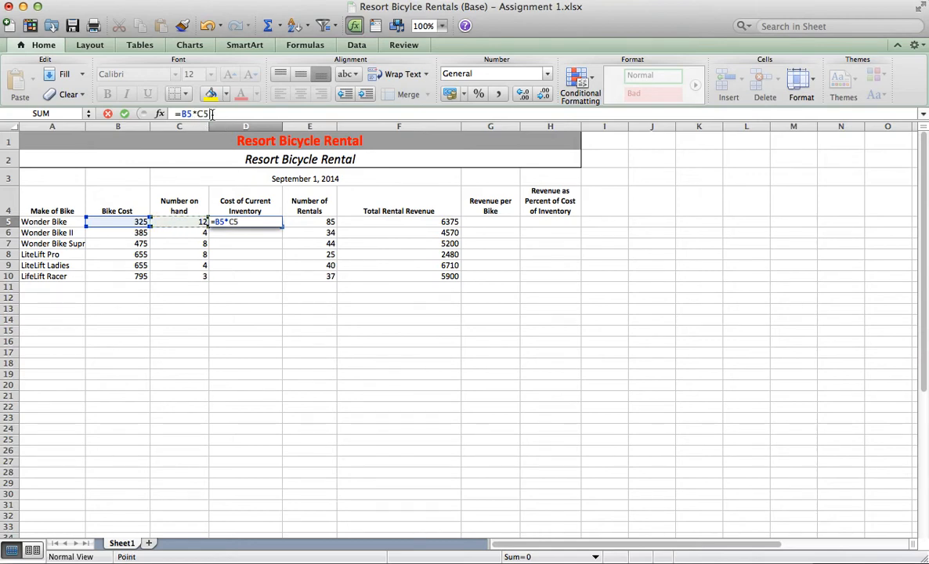
key("Return")
Fill the cost of current inventory formula down from D5 to D10.
left_click(256, 223)
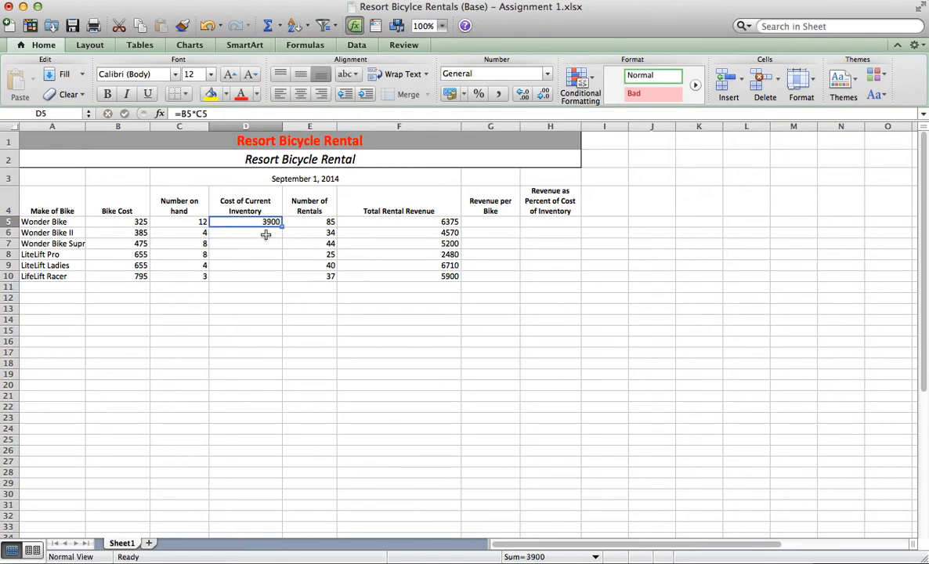
left_click(266, 233)
left_click(267, 244)
left_click(267, 223)
left_click_drag(283, 228, 284, 280)
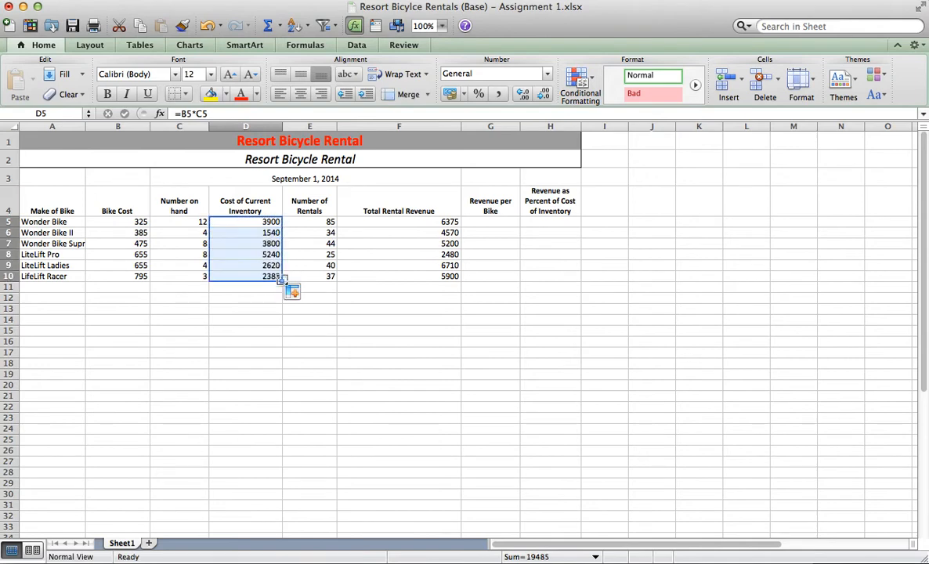
Inspect the copied inventory formulas in D6 through D8.
left_click(258, 233)
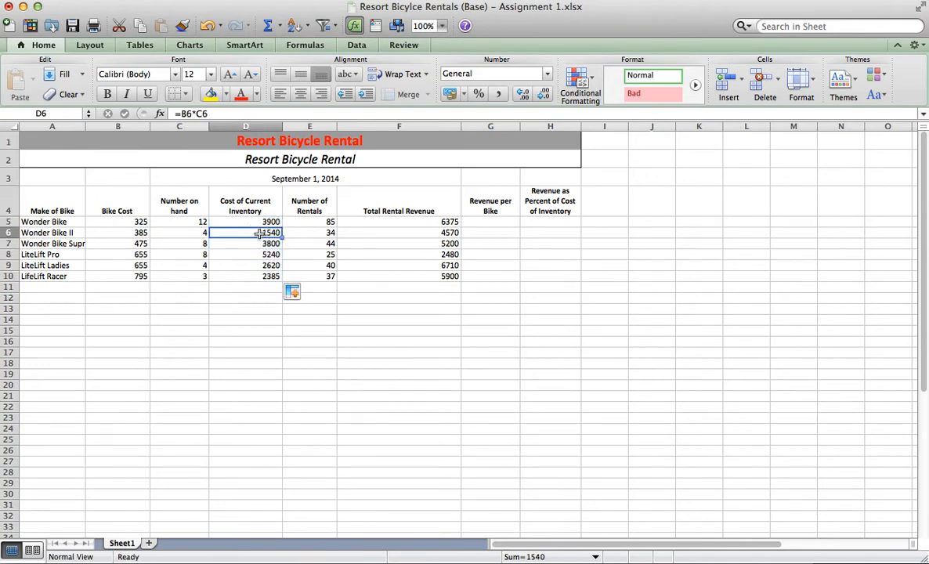
left_click(257, 244)
left_click(257, 254)
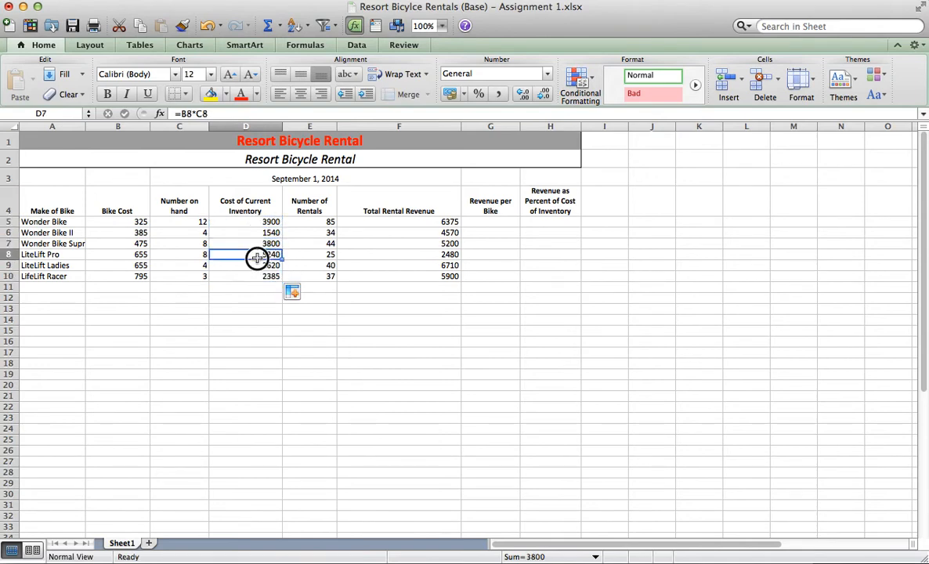
left_click(188, 115)
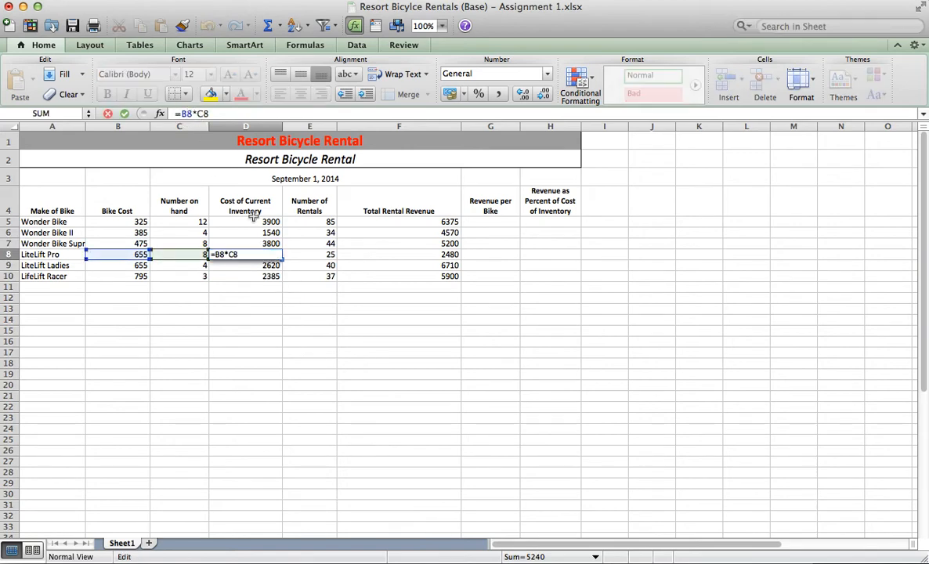
type("+")
left_click(254, 267)
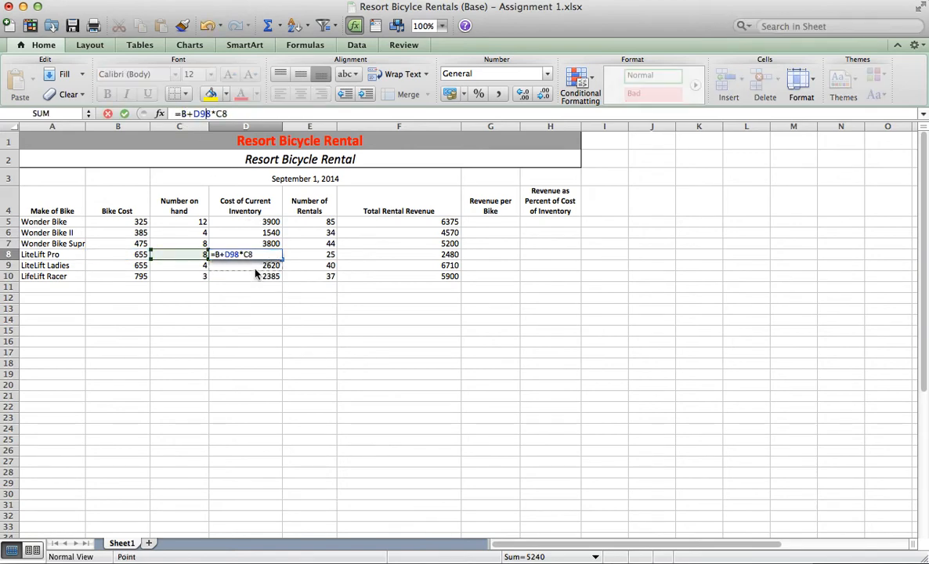
key("Escape")
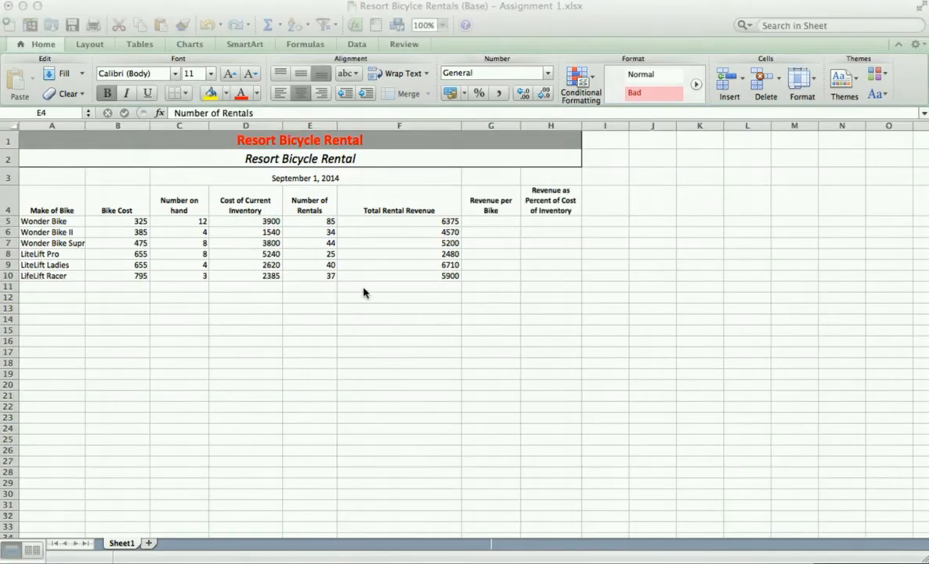
Format the bike costs in B5:B10 as Currency with 0 decimal places.
left_click(264, 223)
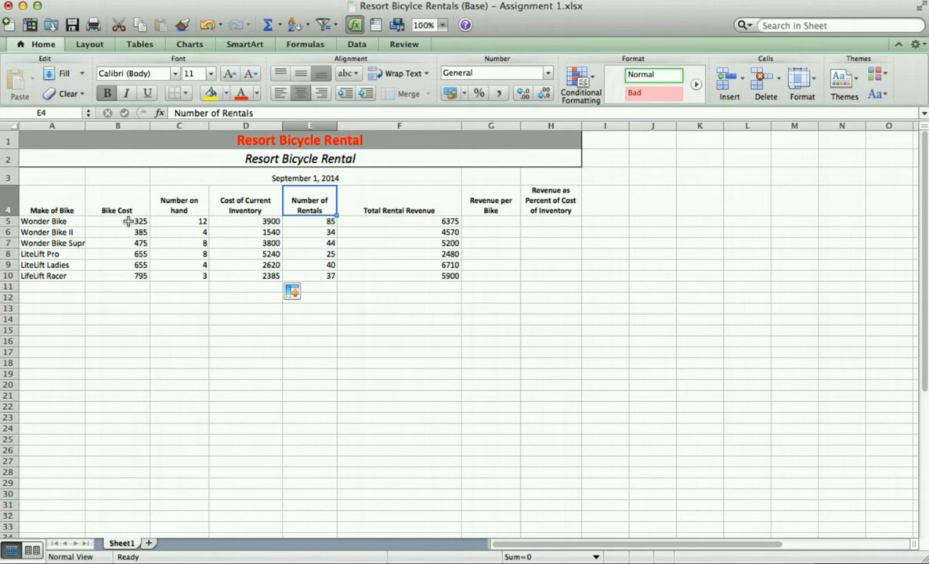
left_click_drag(128, 221, 124, 272)
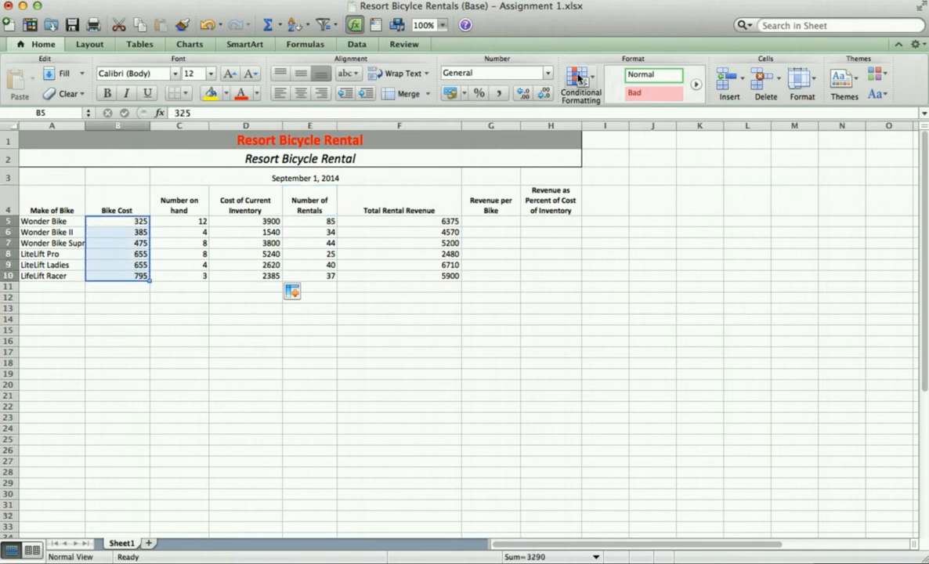
left_click(549, 74)
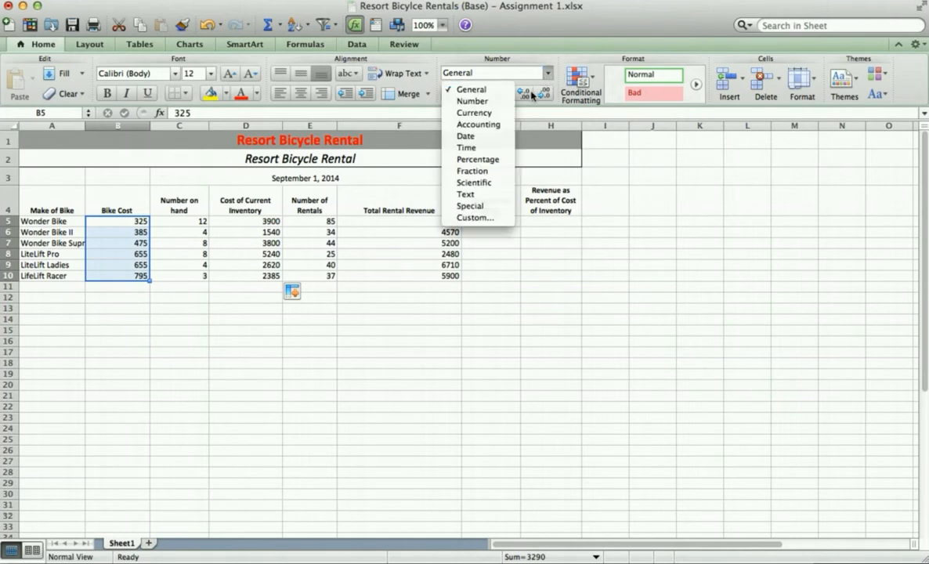
left_click(482, 113)
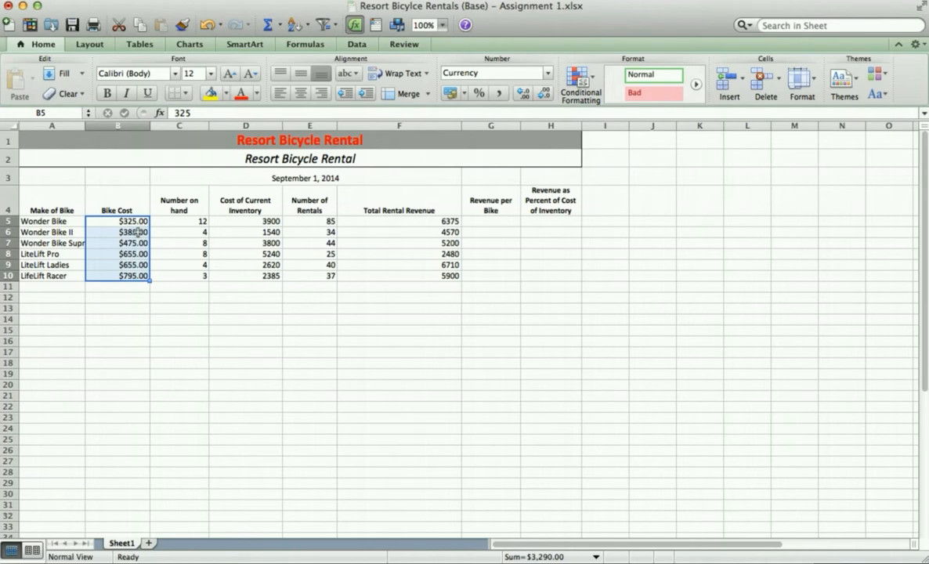
left_click(544, 94)
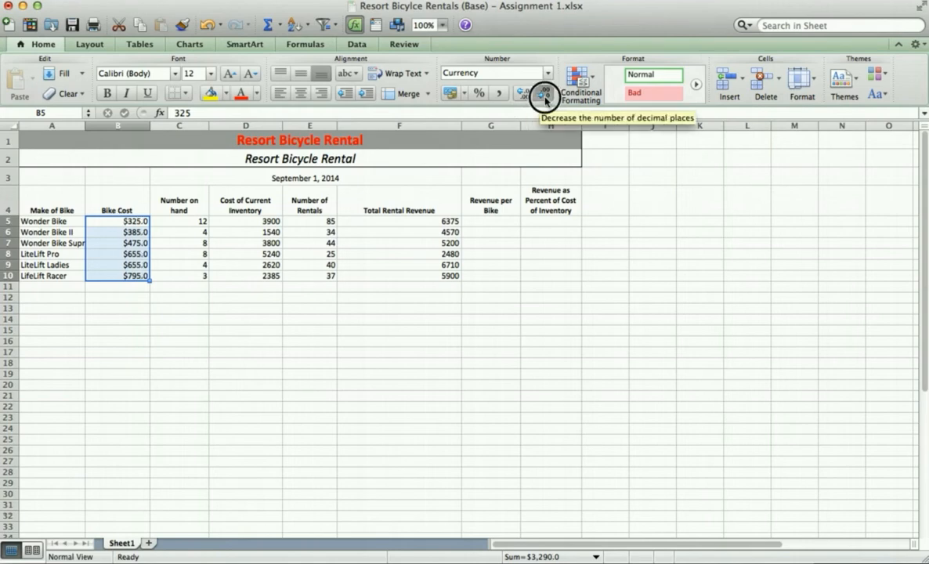
left_click(544, 94)
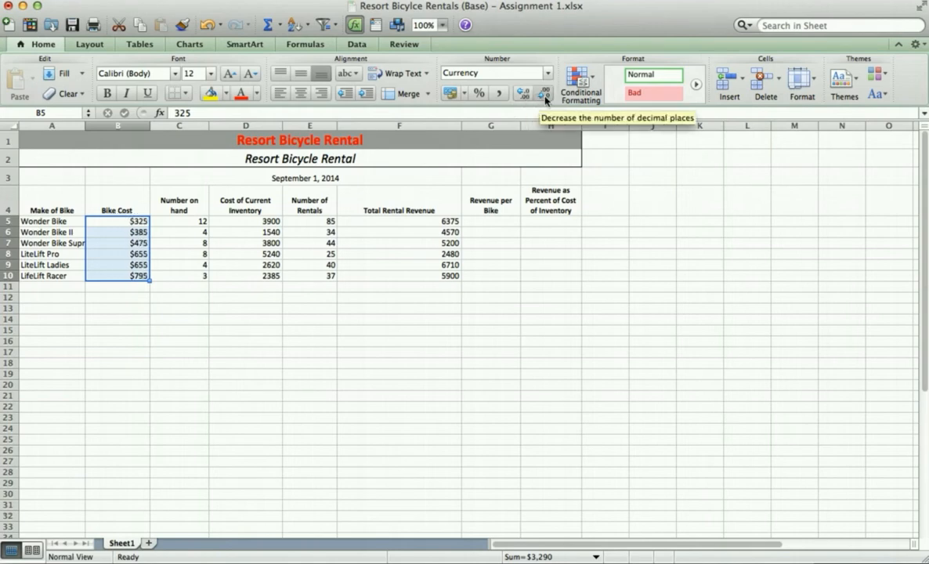
right_click(101, 222)
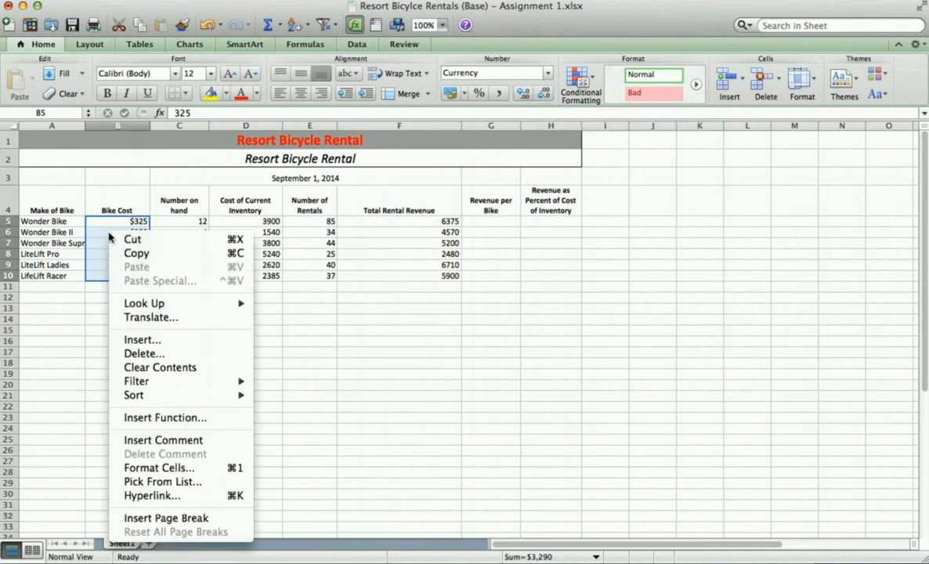
left_click(145, 468)
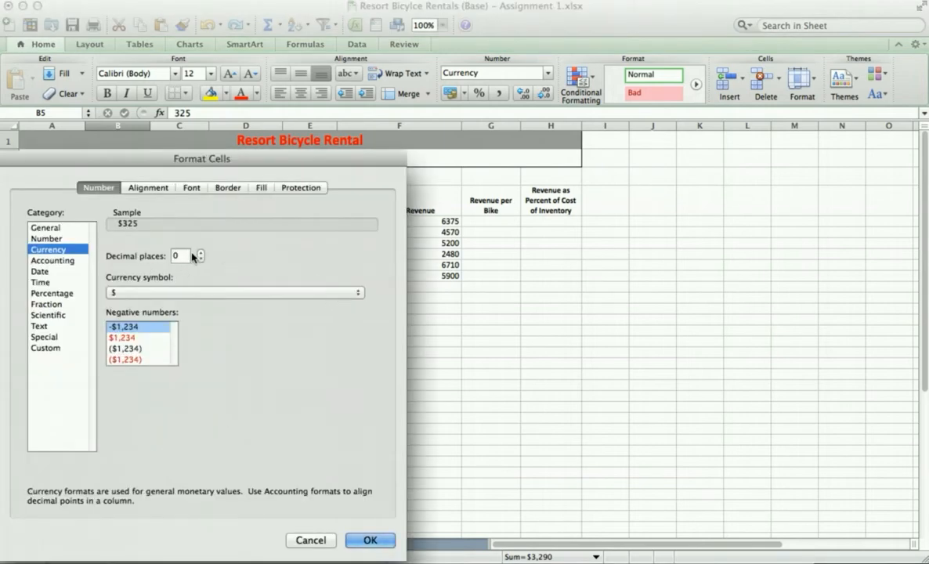
double_click(201, 252)
left_click(201, 259)
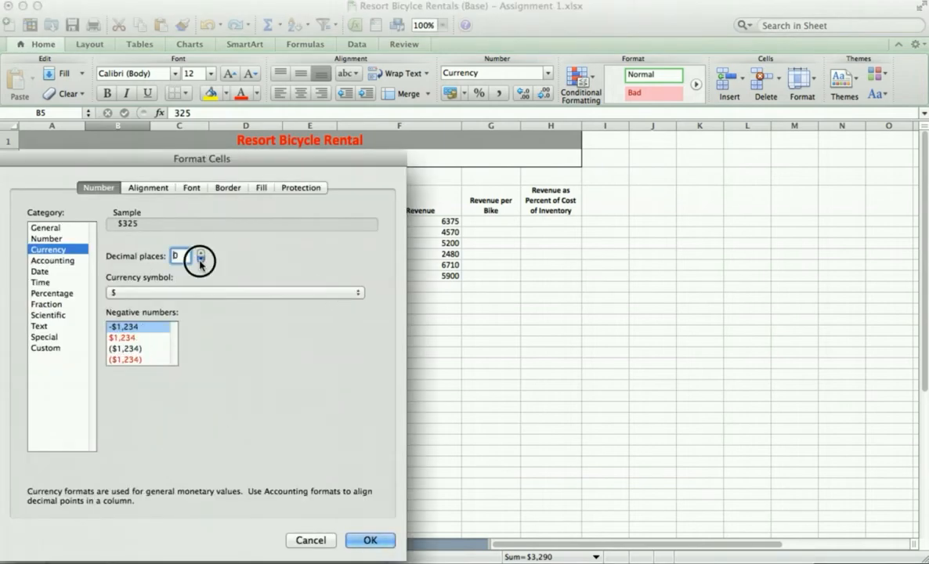
left_click(201, 259)
left_click(370, 541)
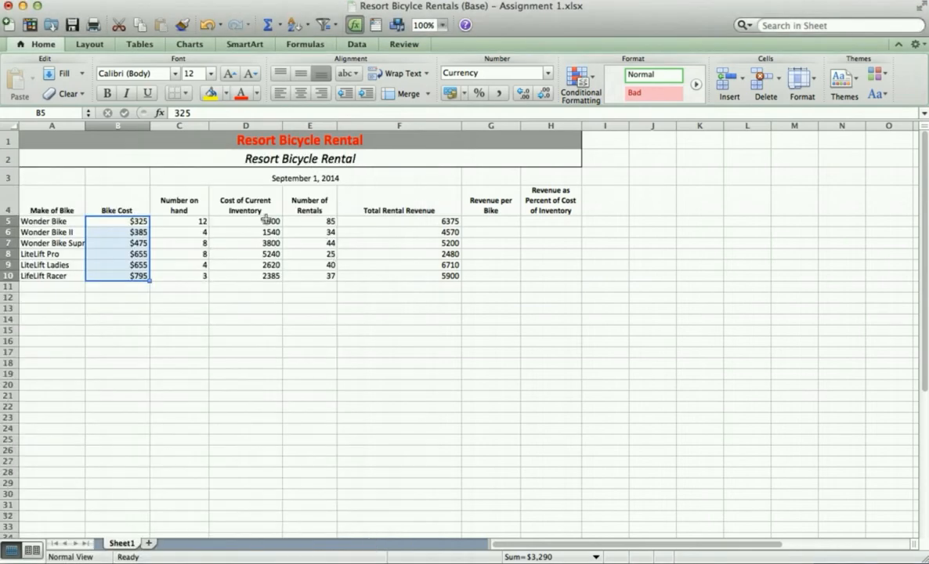
Format the cost of current inventory values in D5:D10 as Currency with 0 decimal places.
left_click_drag(247, 221, 260, 278)
right_click(264, 280)
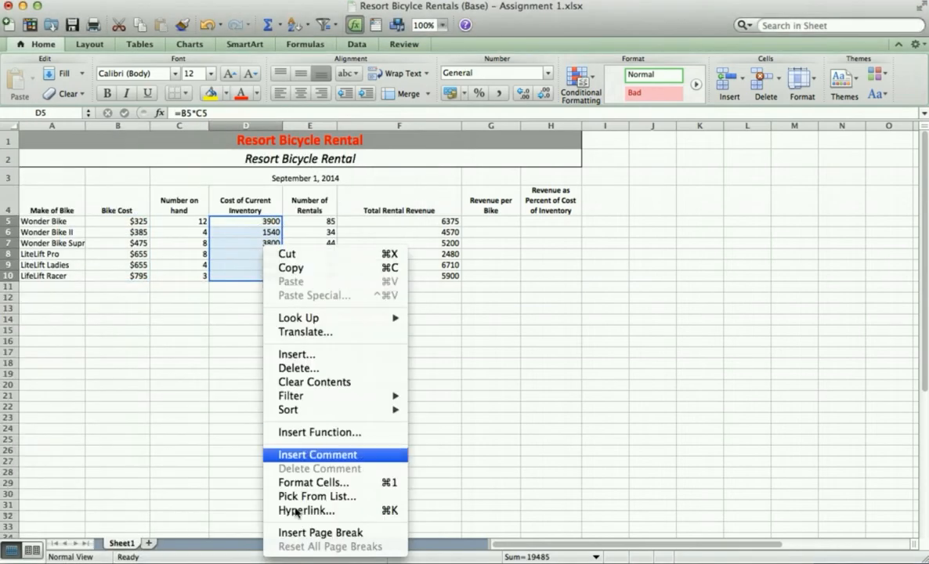
left_click(311, 483)
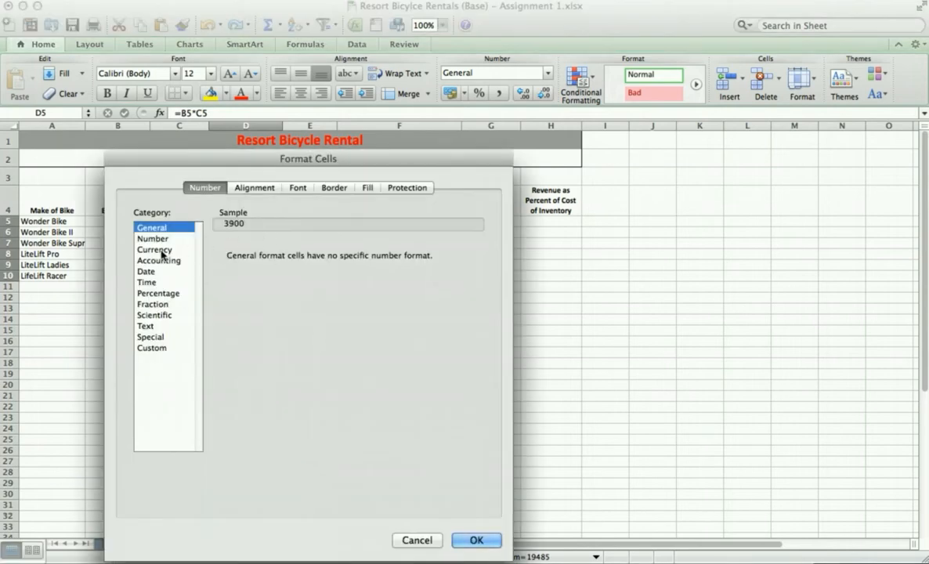
left_click(156, 249)
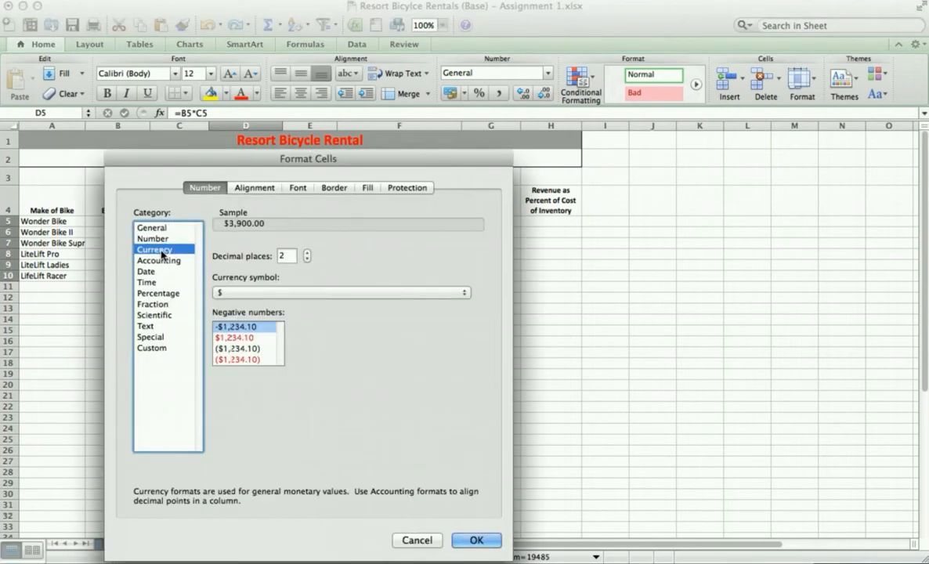
left_click(306, 259)
left_click(307, 259)
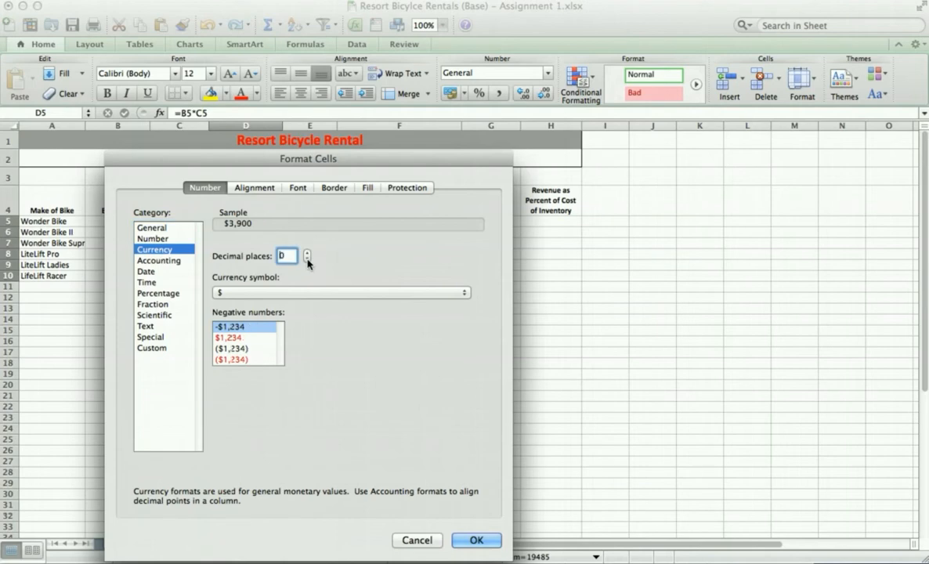
left_click(475, 541)
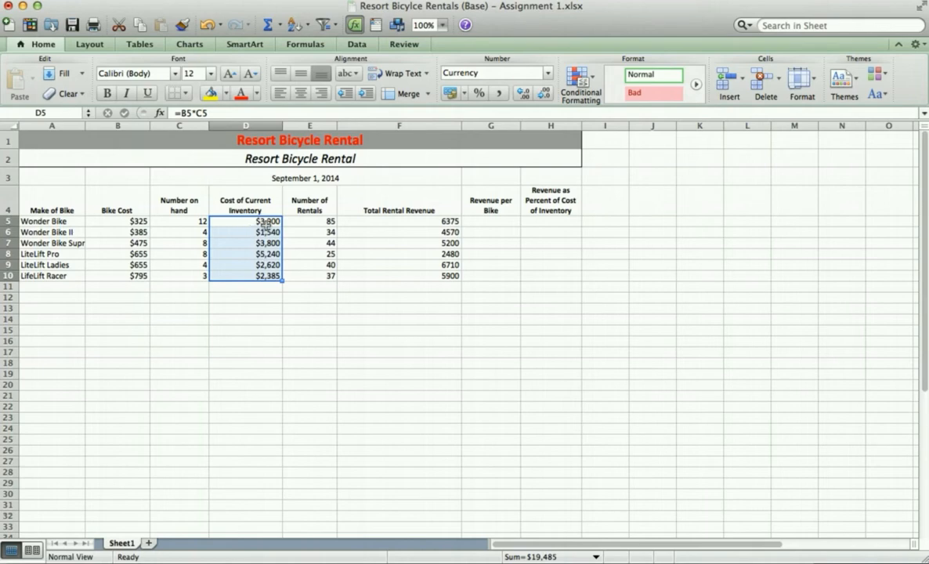
Enter the formula =F5/C5 in G5 for revenue per bike and fill it down to G10.
left_click(493, 225)
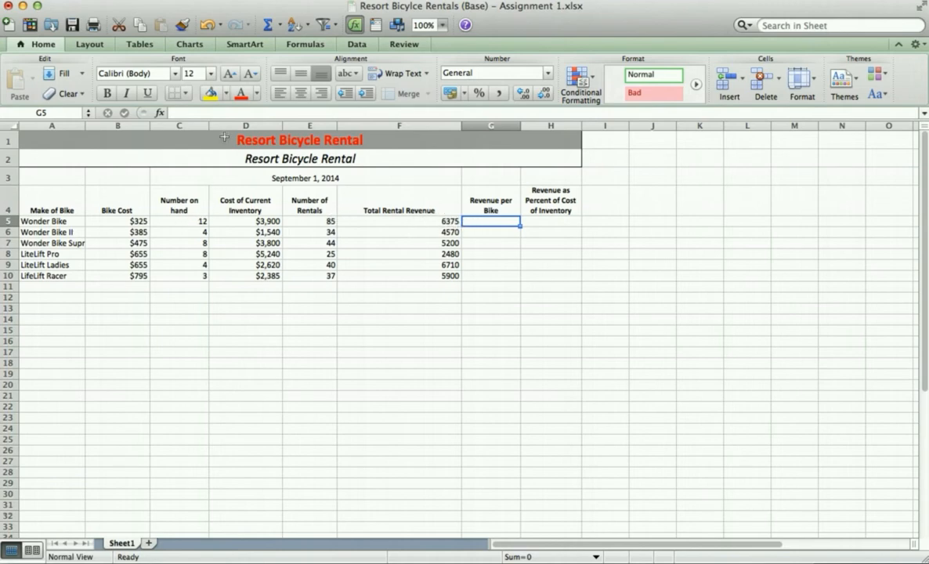
left_click(205, 113)
type("=")
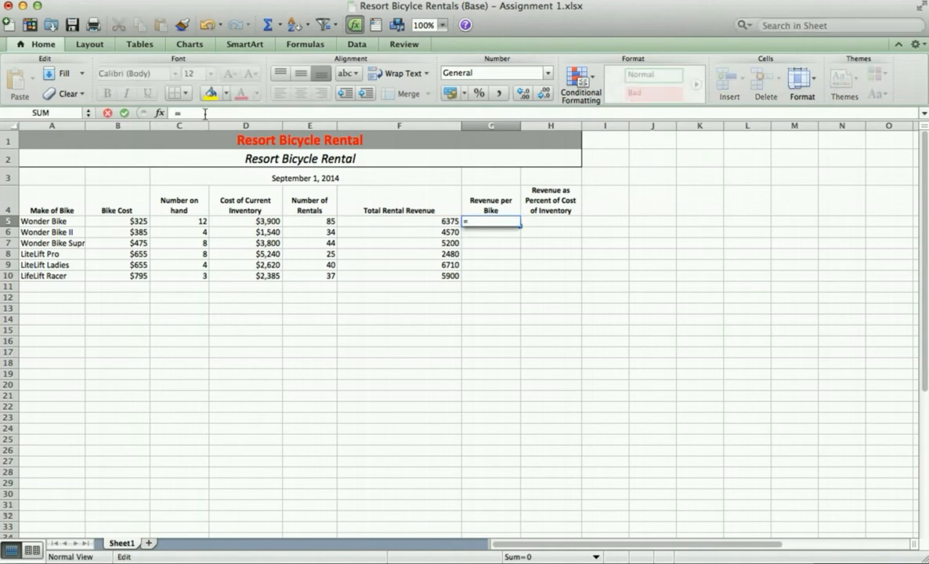
left_click(431, 224)
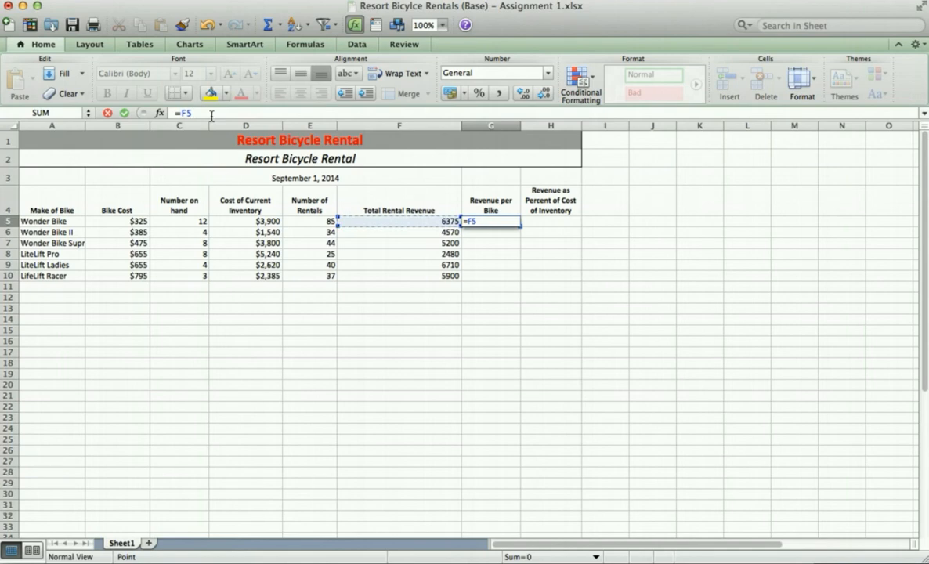
type("/")
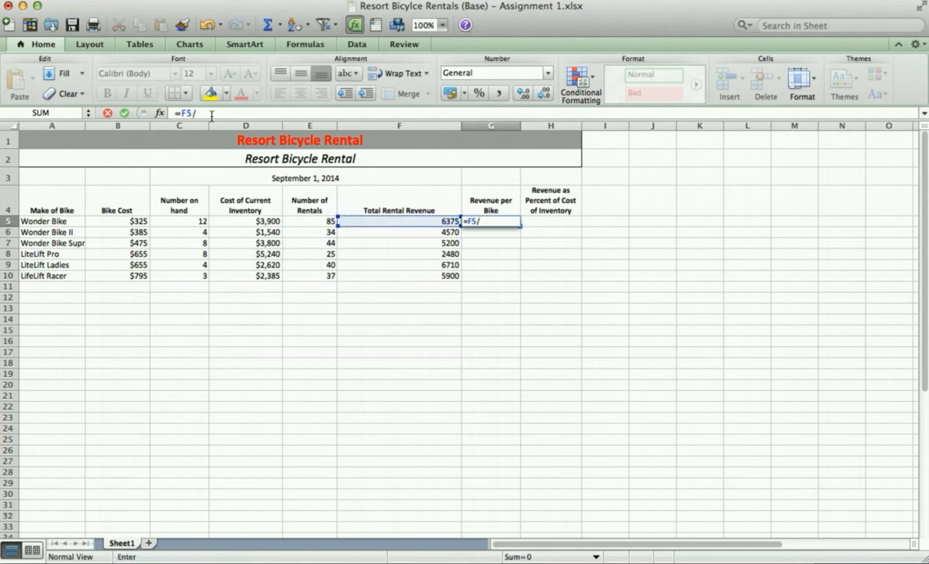
left_click(185, 223)
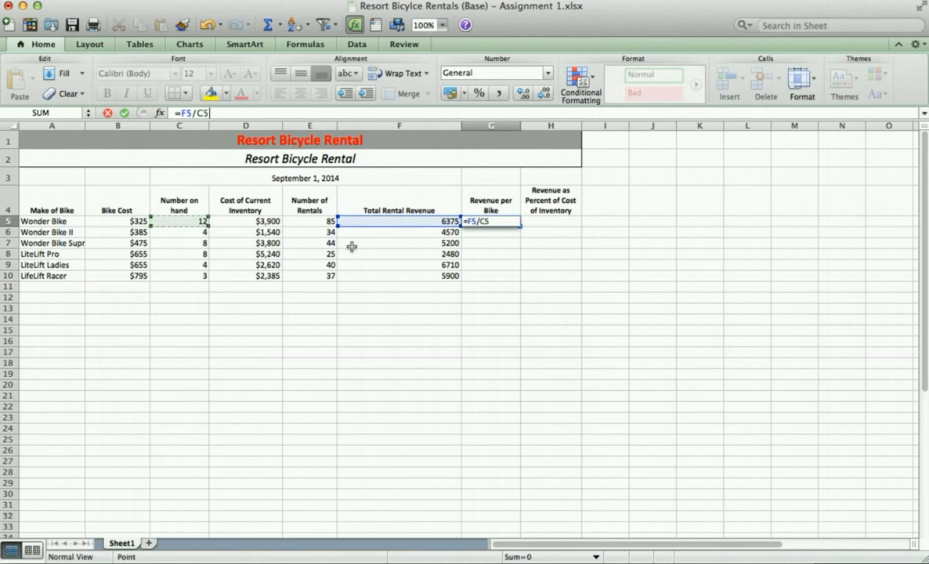
key("Return")
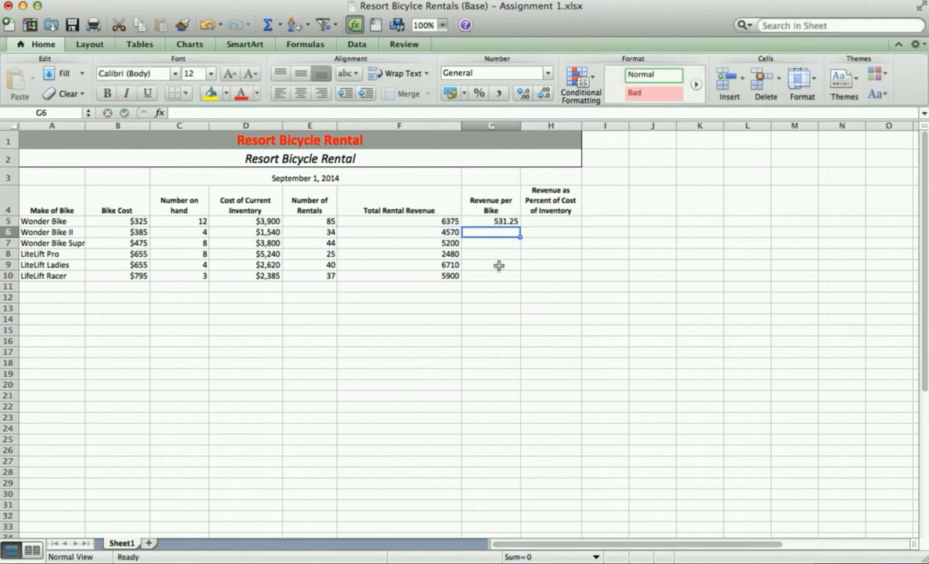
left_click(515, 224)
left_click_drag(520, 226, 515, 280)
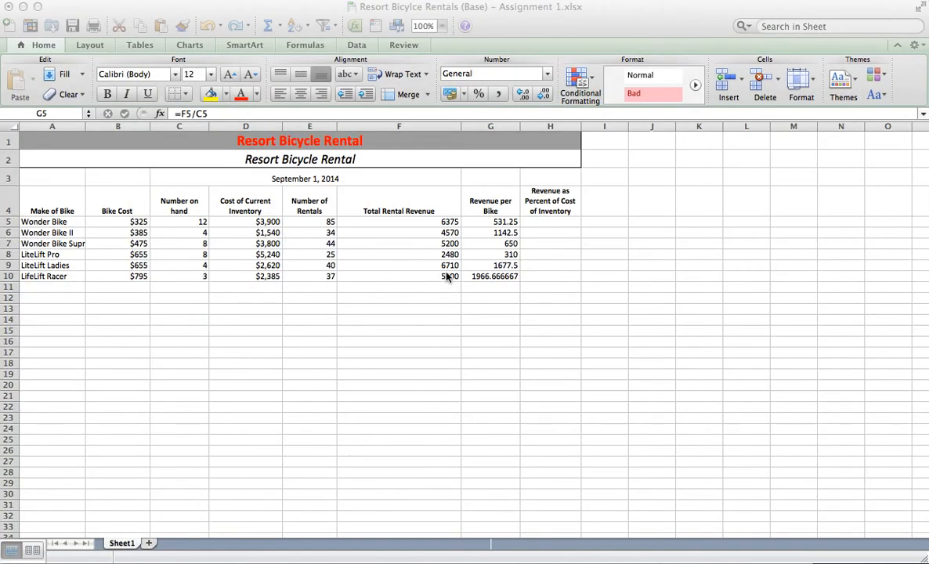
Format the revenue per bike values in G5:G10 as Currency with 0 decimal places.
left_click(487, 228)
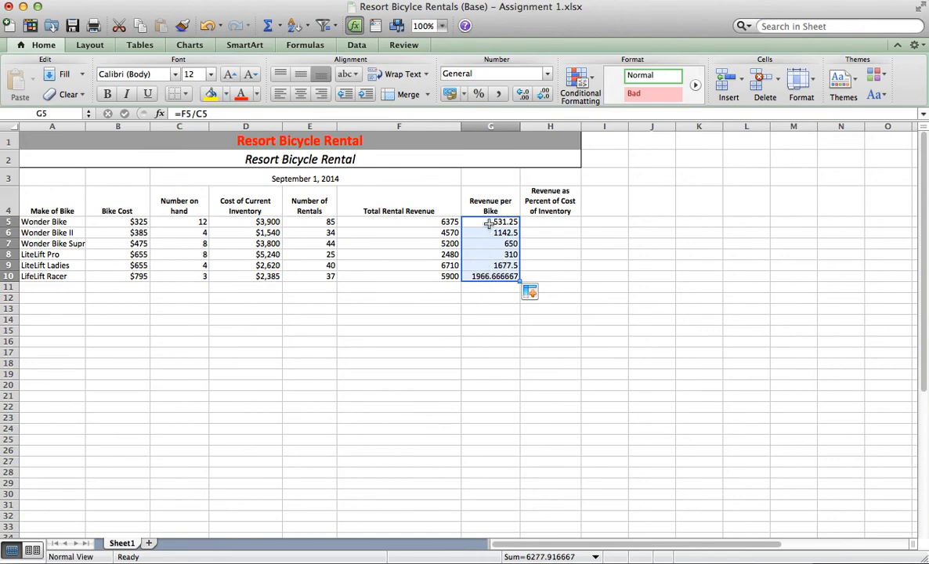
left_click_drag(489, 223, 489, 275)
left_click(548, 75)
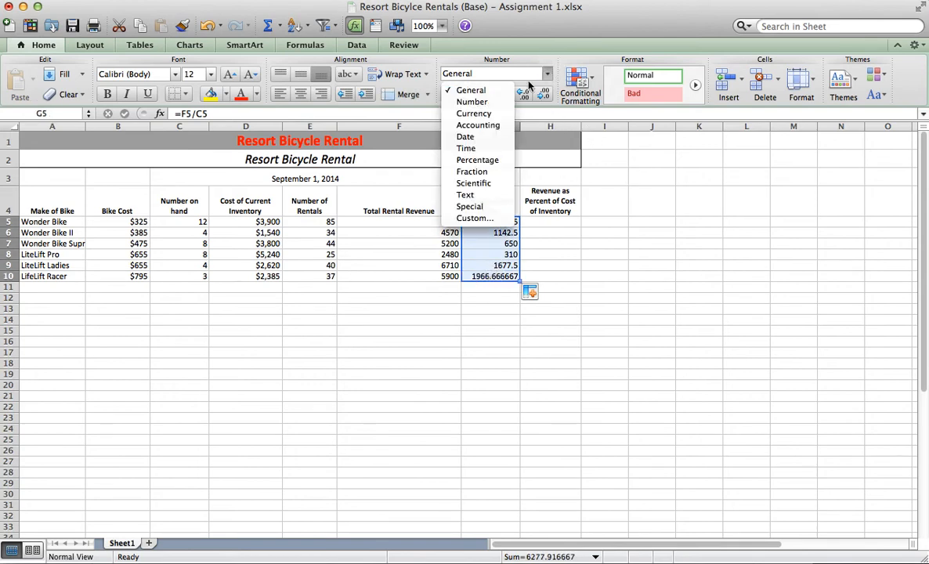
left_click(474, 113)
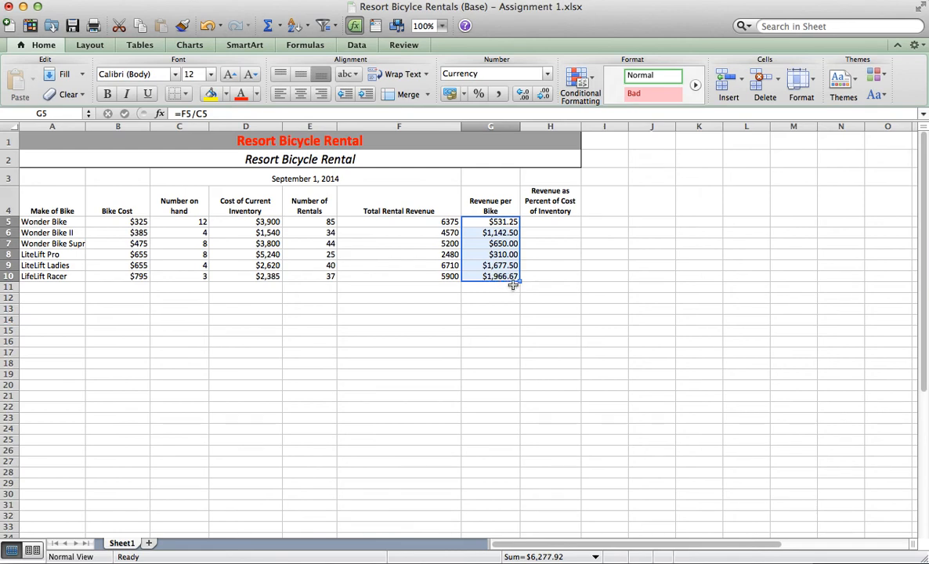
left_click(543, 96)
left_click(543, 96)
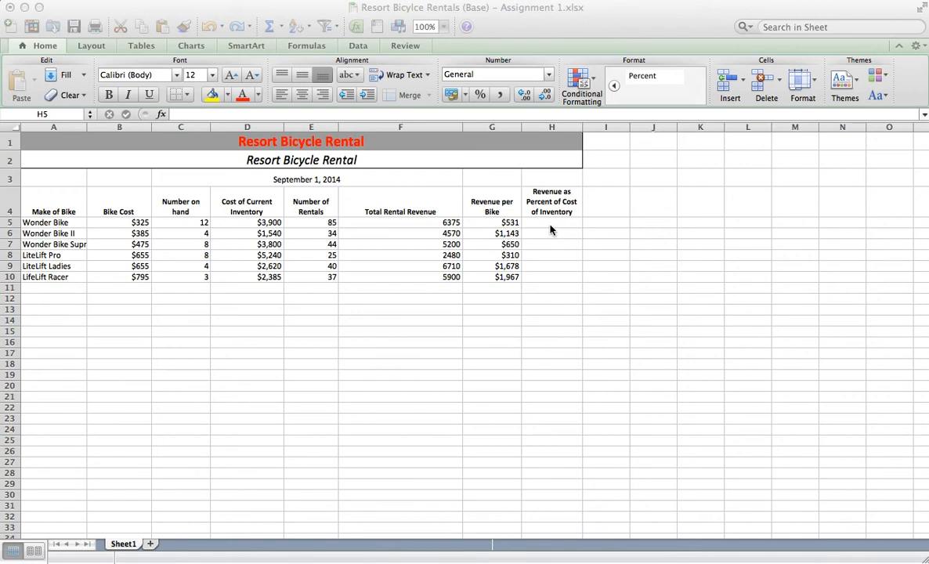
Enter the formula =F5/D5 in H5 for revenue as percent of inventory cost and fill it down to H10.
left_click(551, 227)
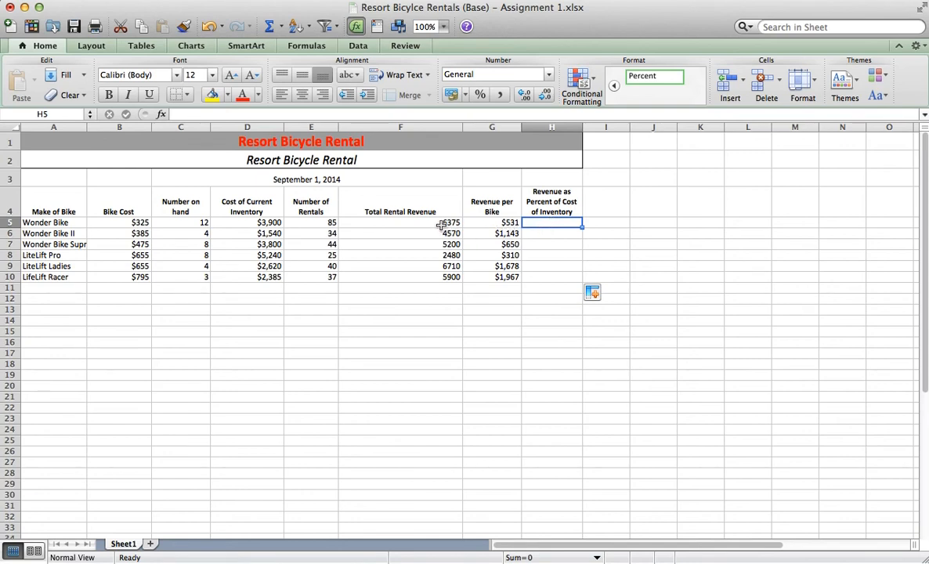
type("=")
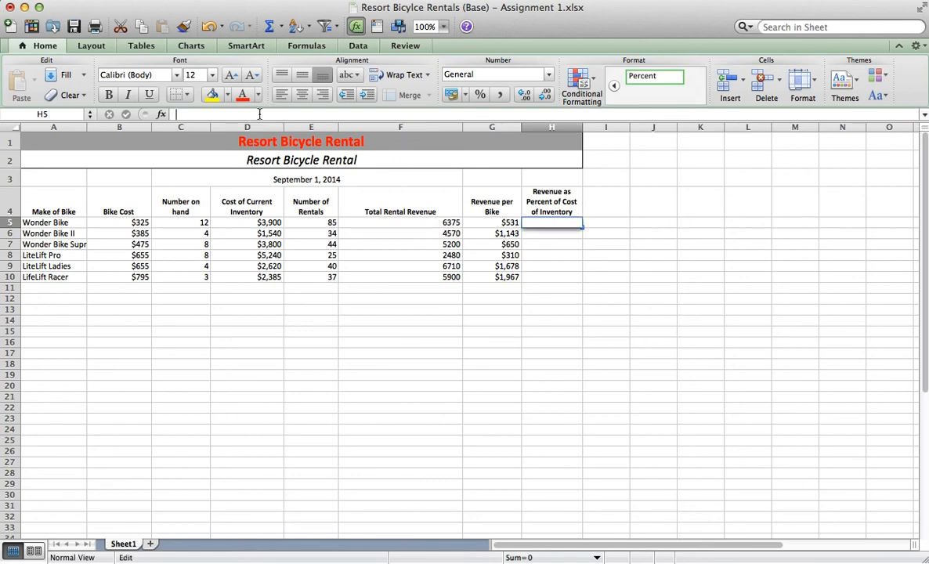
left_click(446, 224)
left_click(447, 224)
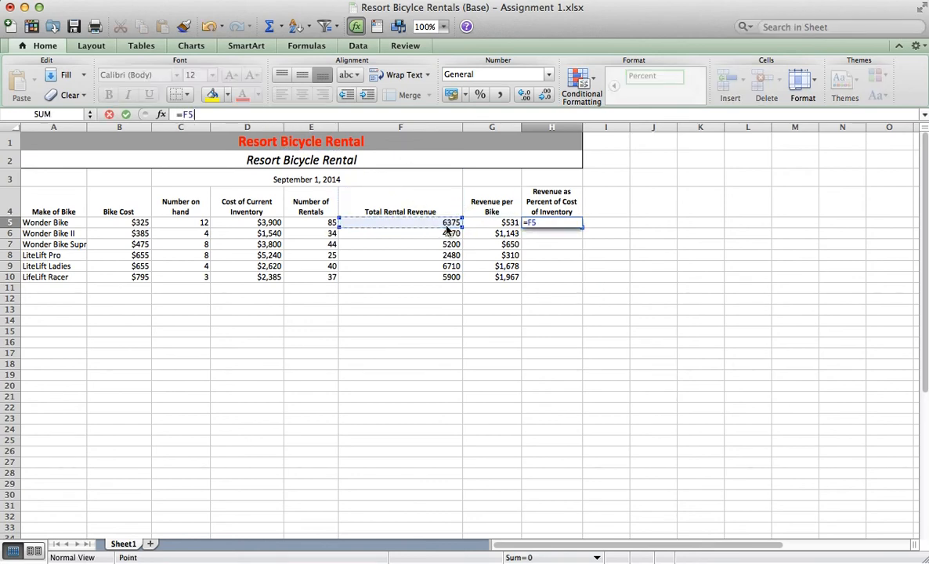
type("/")
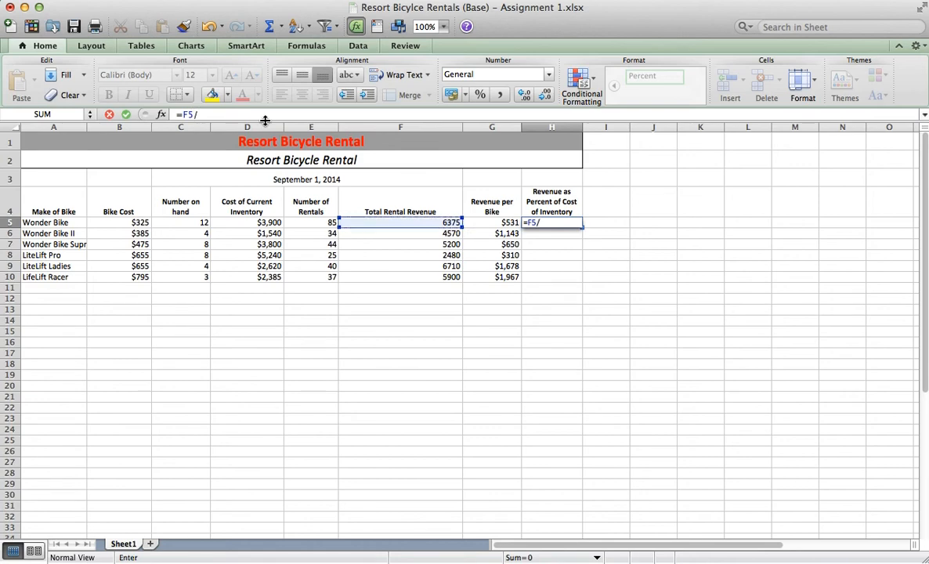
left_click(252, 224)
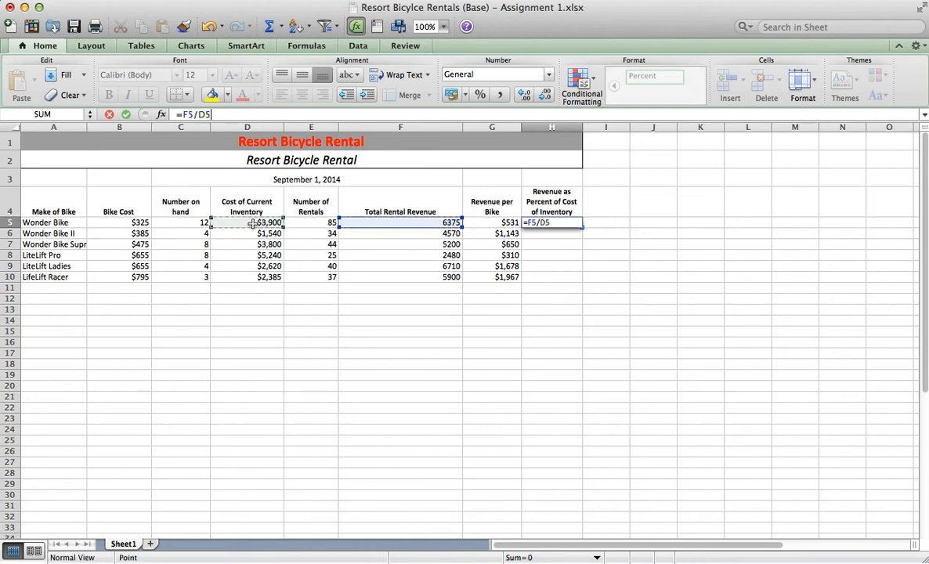
key("Return")
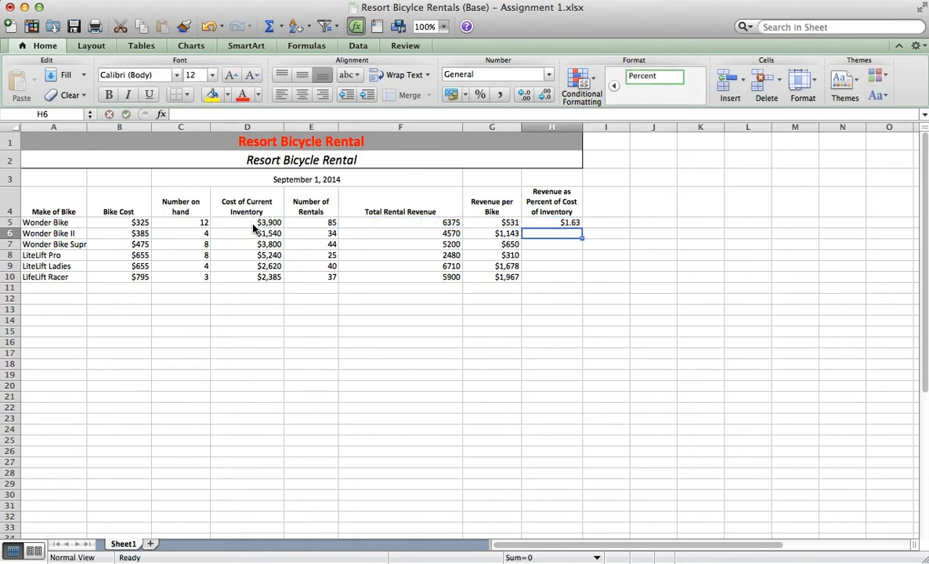
left_click(541, 222)
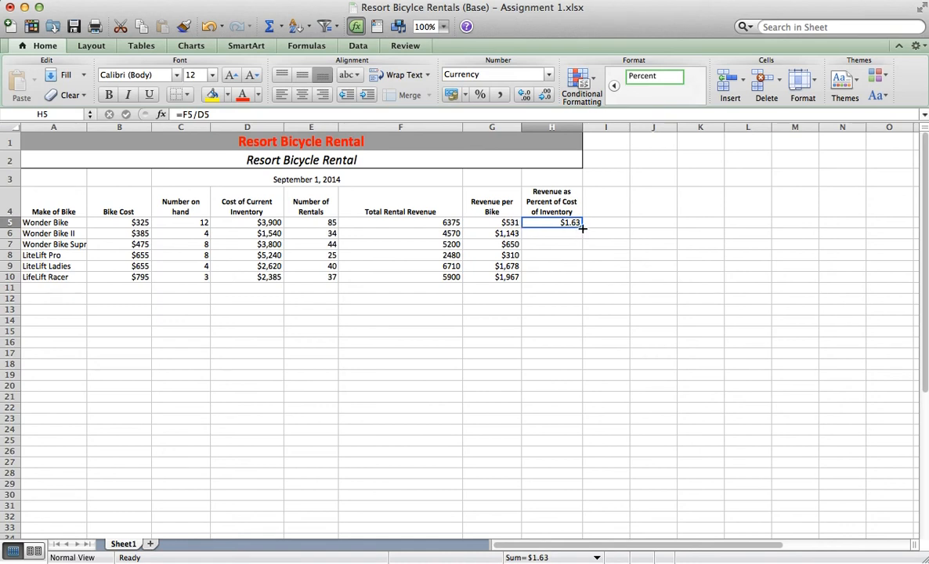
left_click_drag(583, 228, 583, 228)
left_click_drag(583, 228, 579, 281)
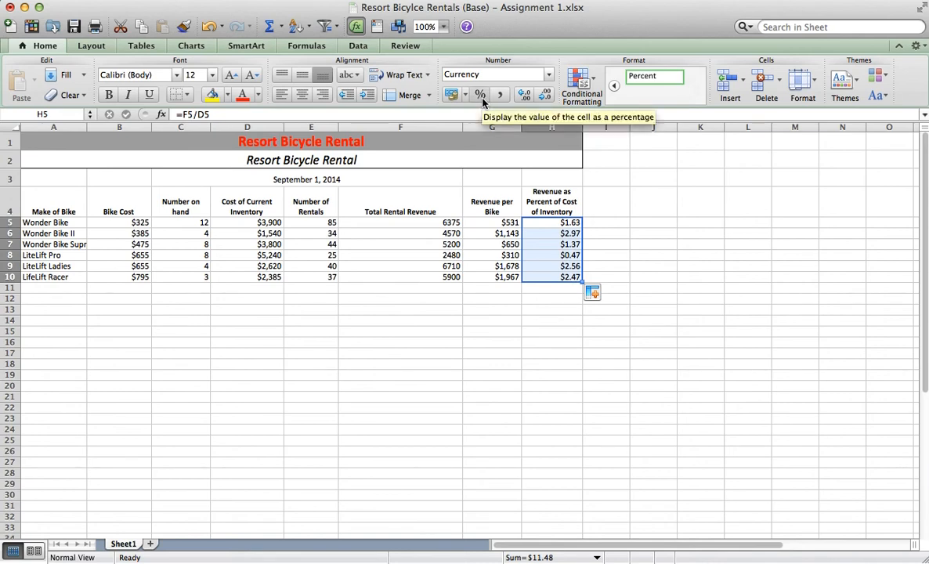
Format the revenue-as-percent values in H5:H10 as Percentage with one decimal place.
left_click(549, 76)
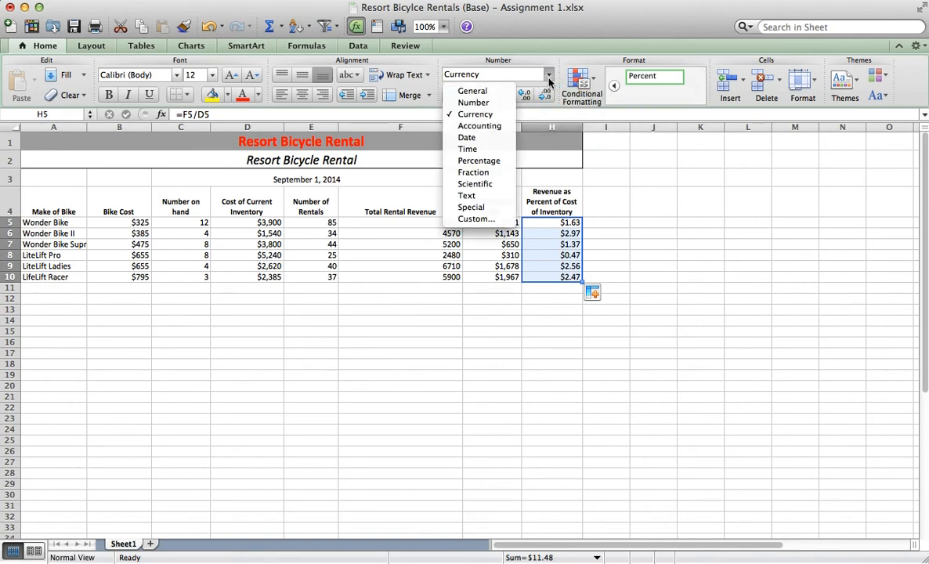
left_click(498, 160)
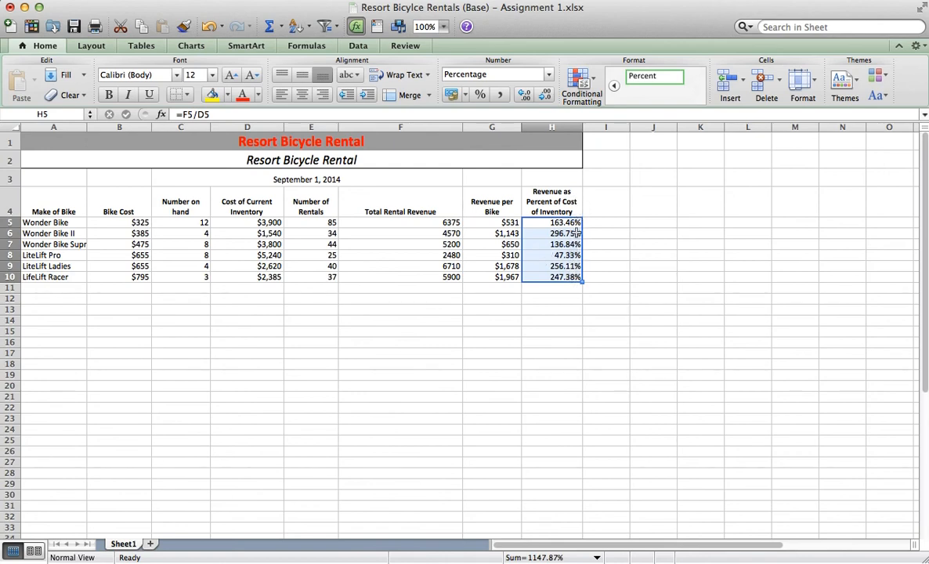
left_click(545, 98)
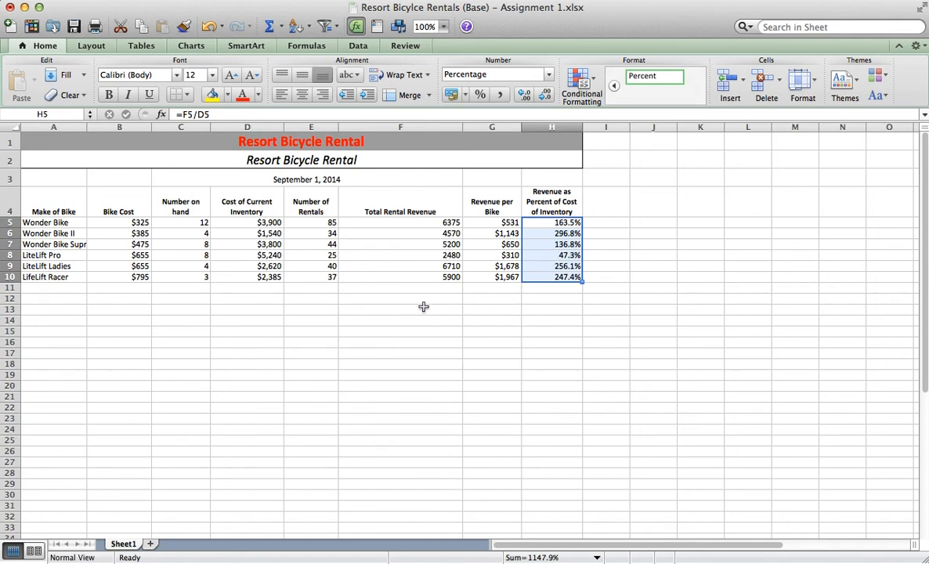
left_click(168, 310)
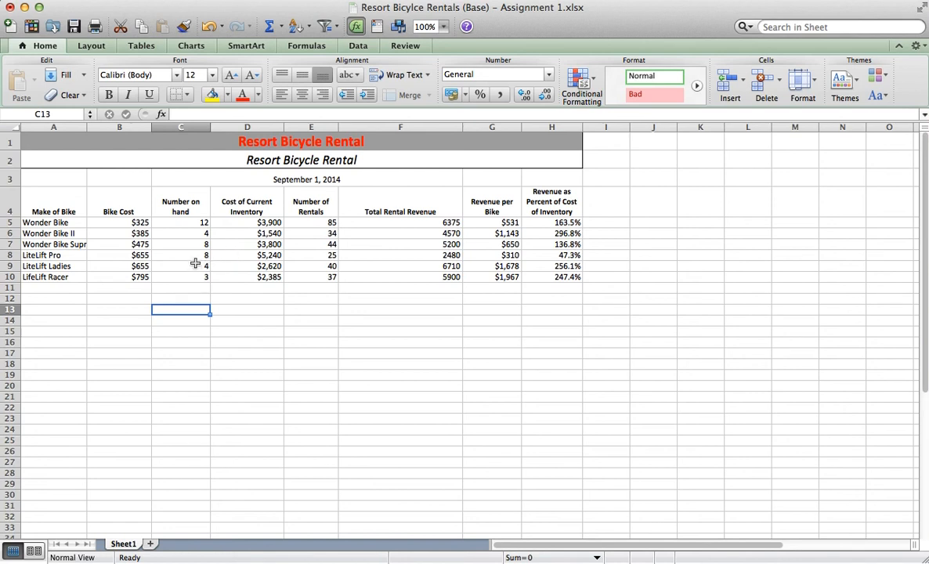
Test recalculation by changing the Wonder Bike II number on hand in C6 to 7 and back to 4.
left_click(199, 235)
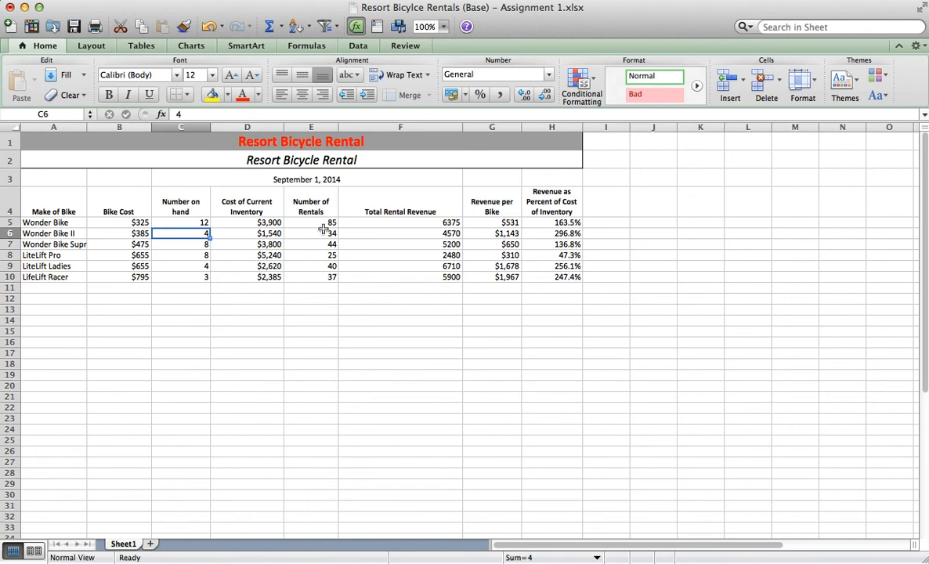
type("7")
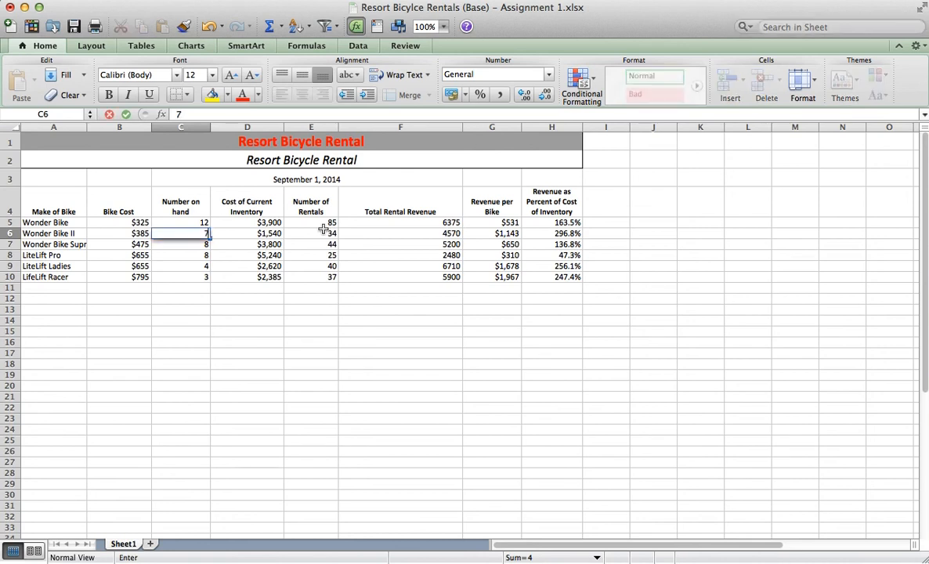
left_click(239, 255)
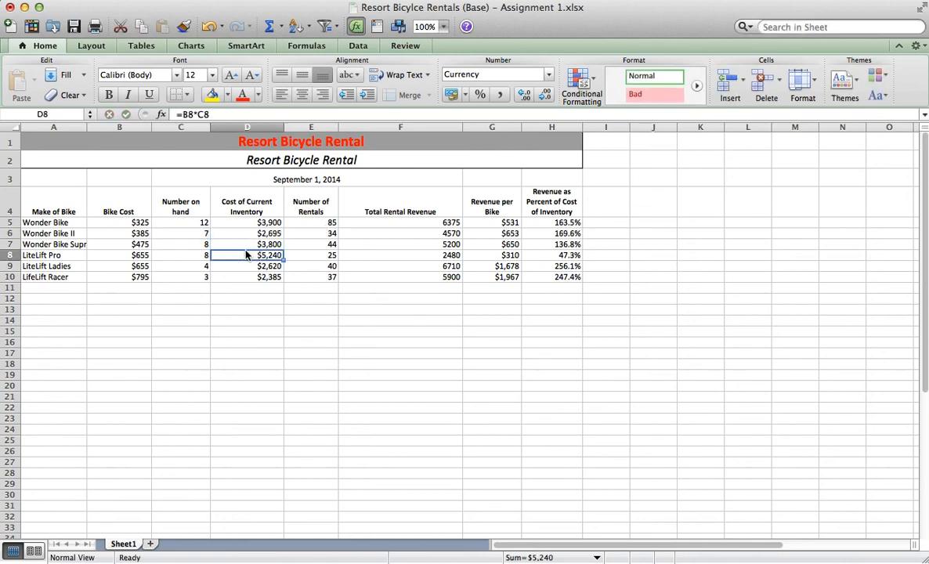
left_click(202, 234)
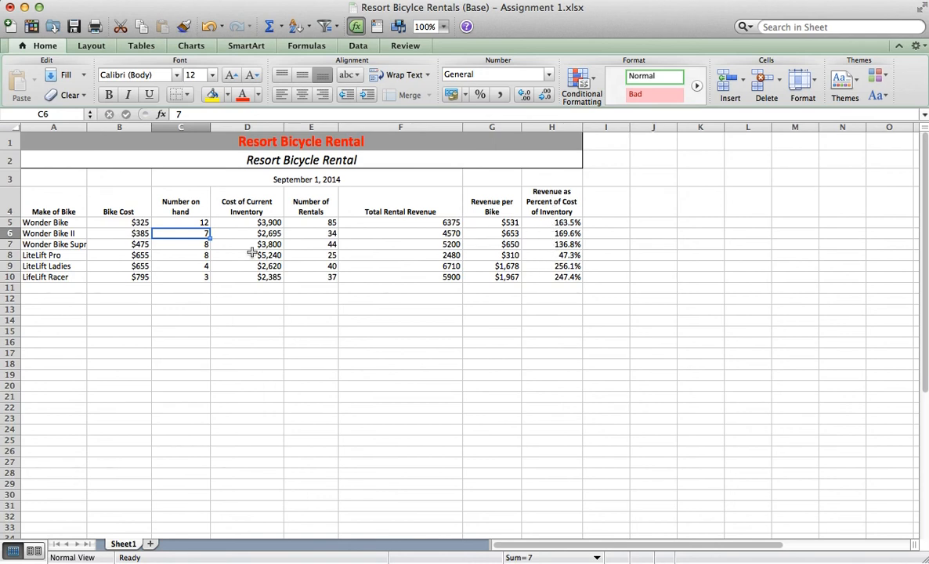
type("4")
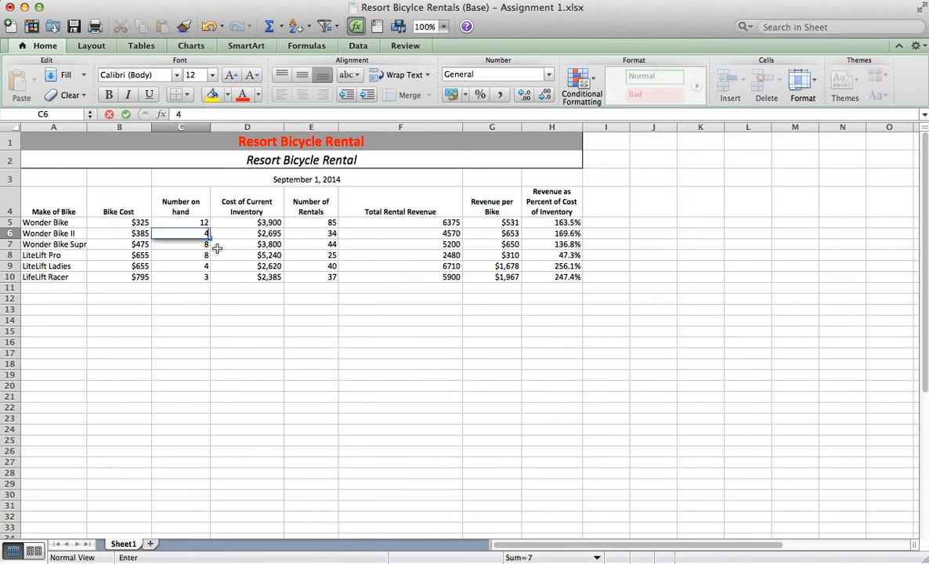
key("Return")
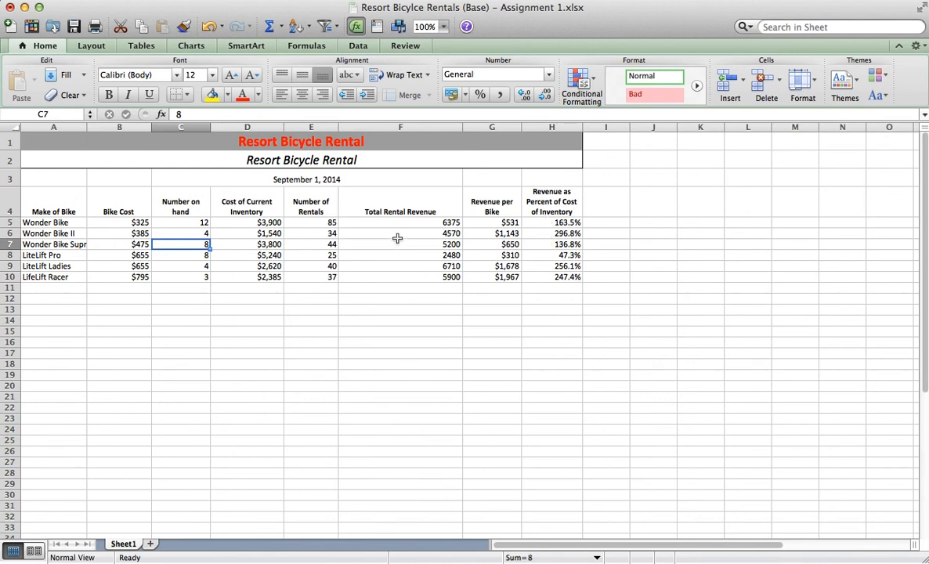
left_click(563, 234)
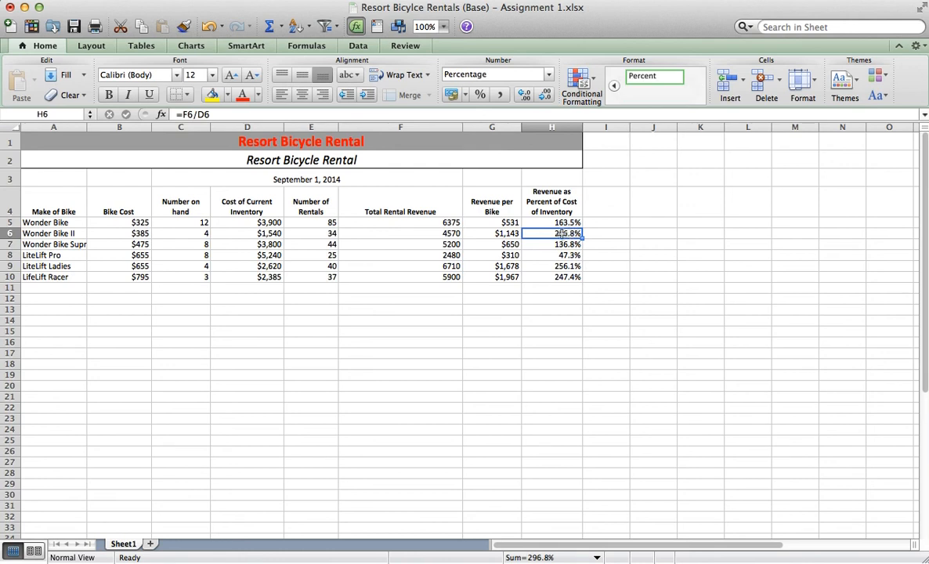